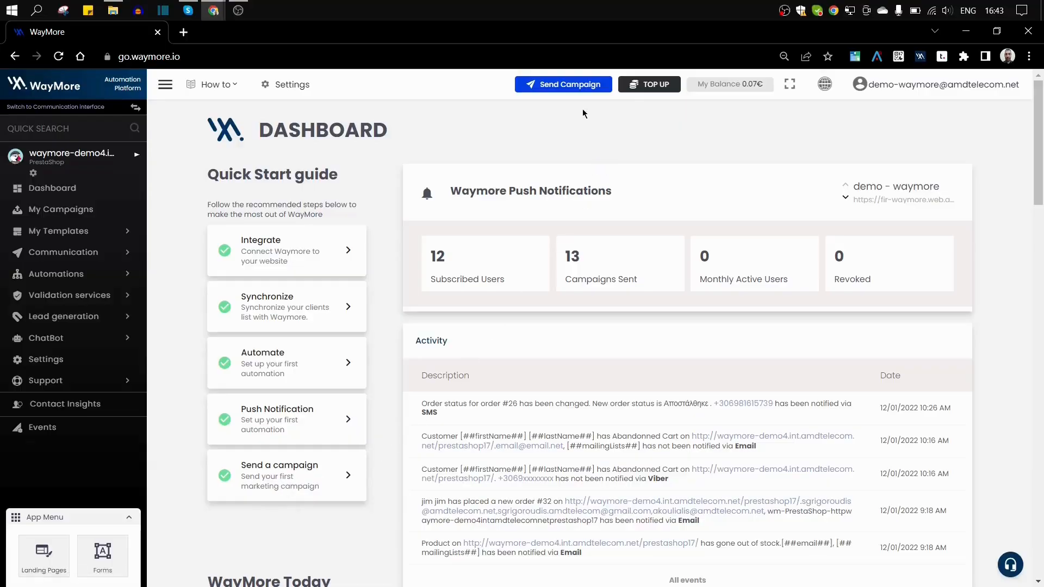
# Step: Start a new campaign from the WayMore dashboard's Send Campaign button
pyautogui.click(563, 89)
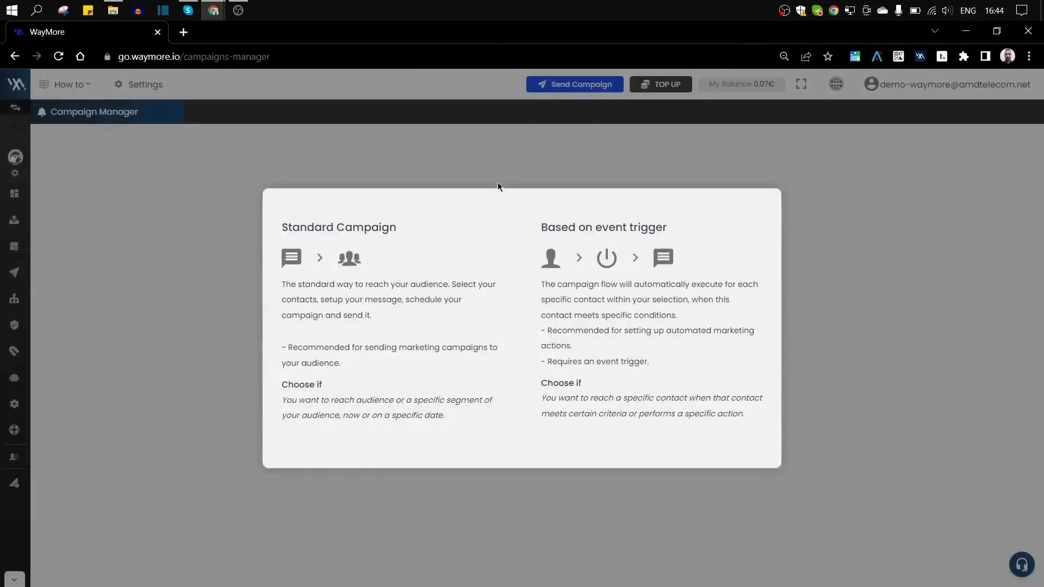
# Step: Create a Standard Campaign and begin adding its audience
pyautogui.moveTo(430, 236)
pyautogui.moveTo(413, 276)
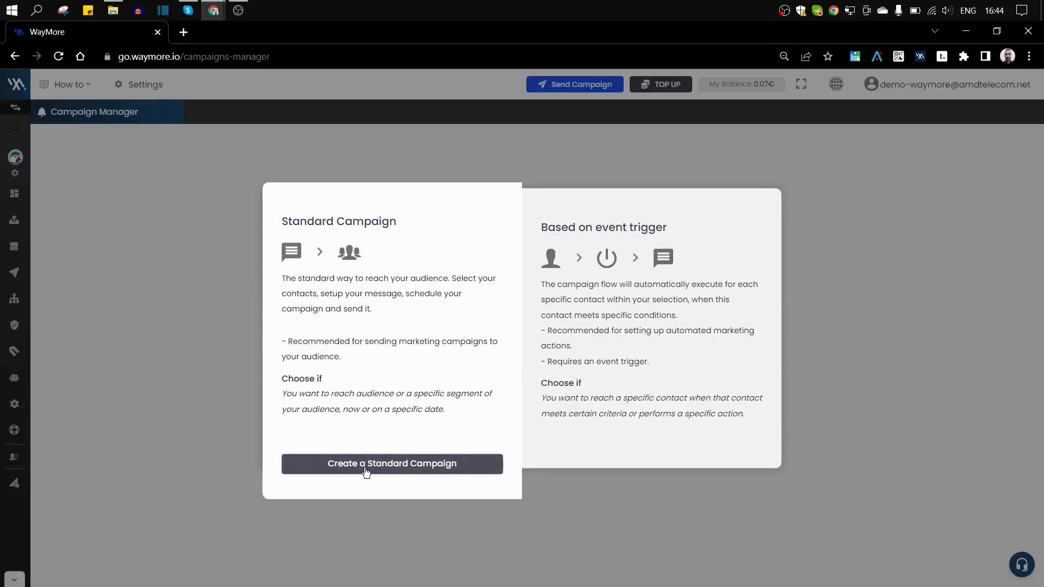
pyautogui.click(324, 471)
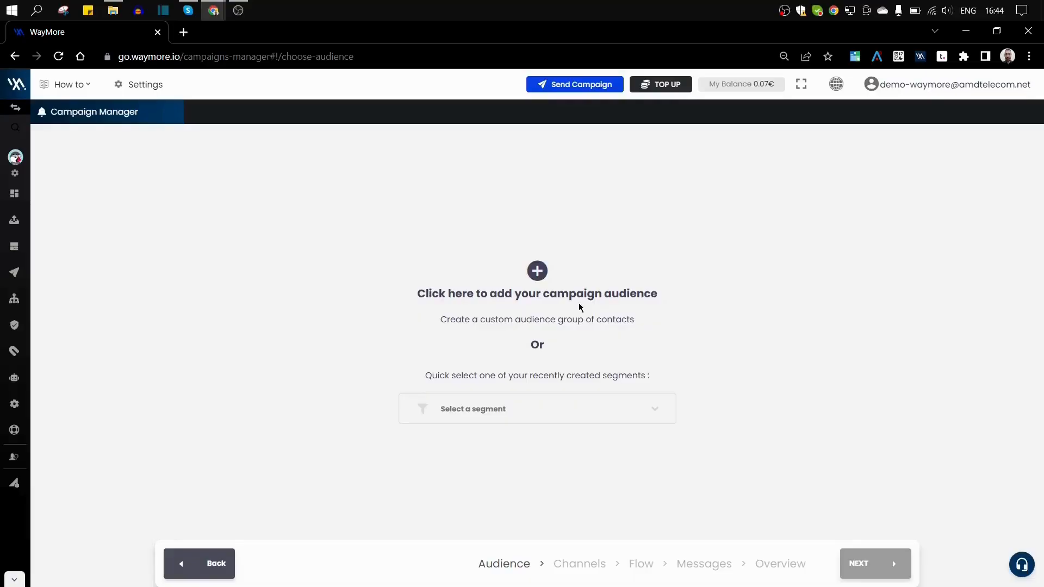
pyautogui.click(537, 272)
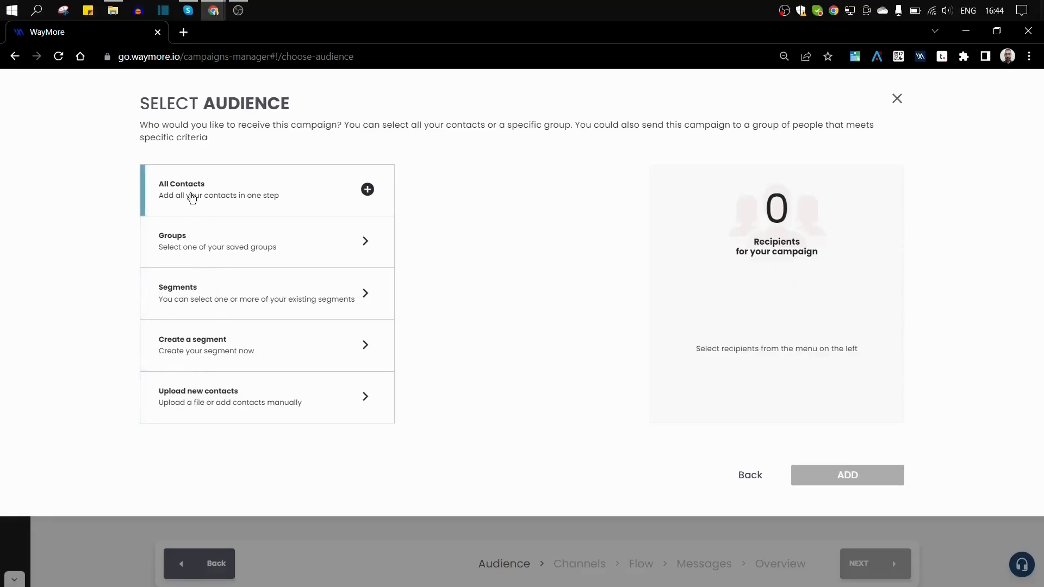
# Step: Choose Upload new contacts, preview manual entry, then browse for a contact file from Add a file
pyautogui.click(209, 393)
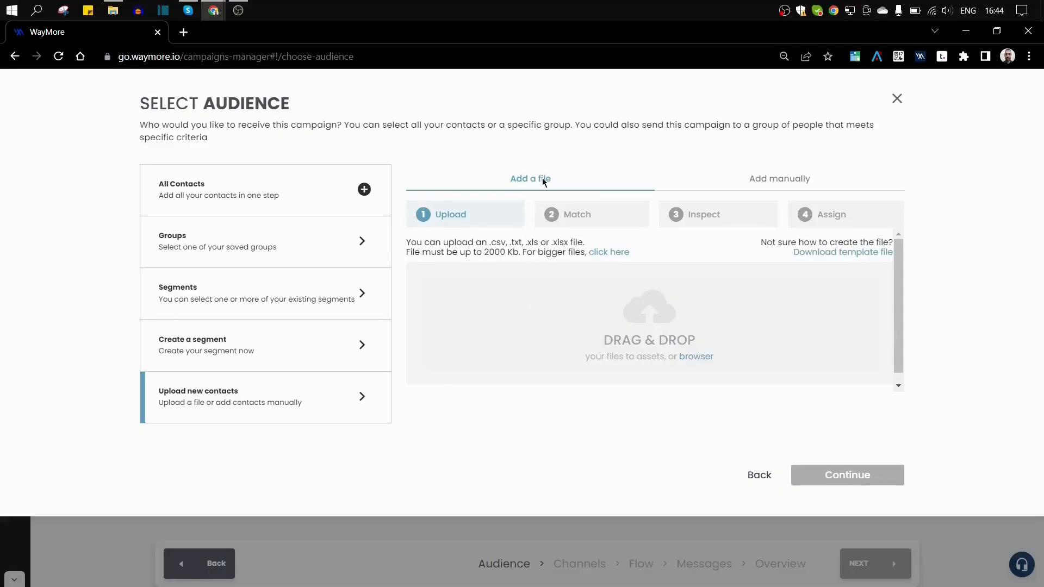
pyautogui.click(794, 184)
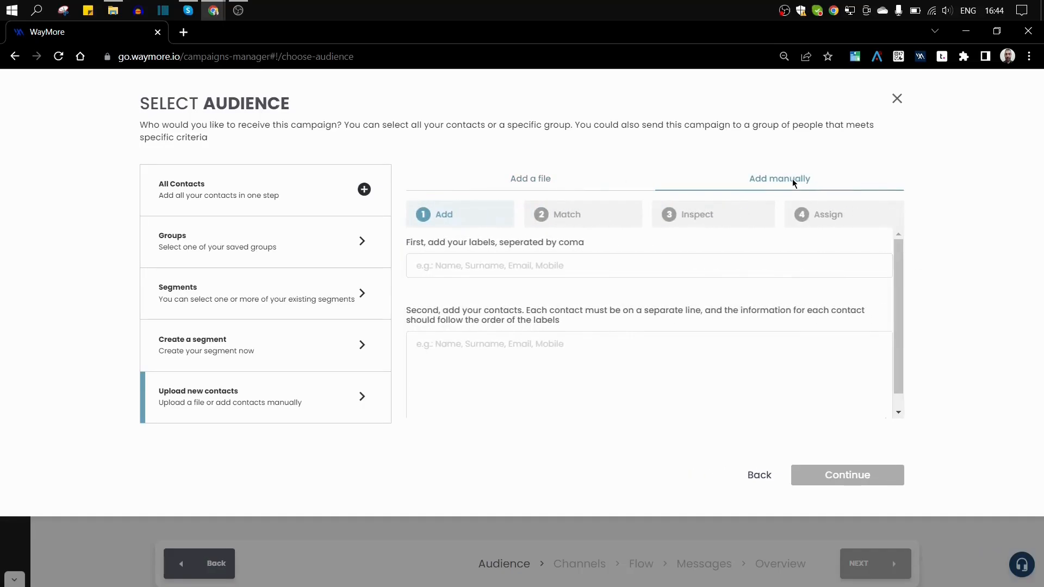
pyautogui.click(529, 182)
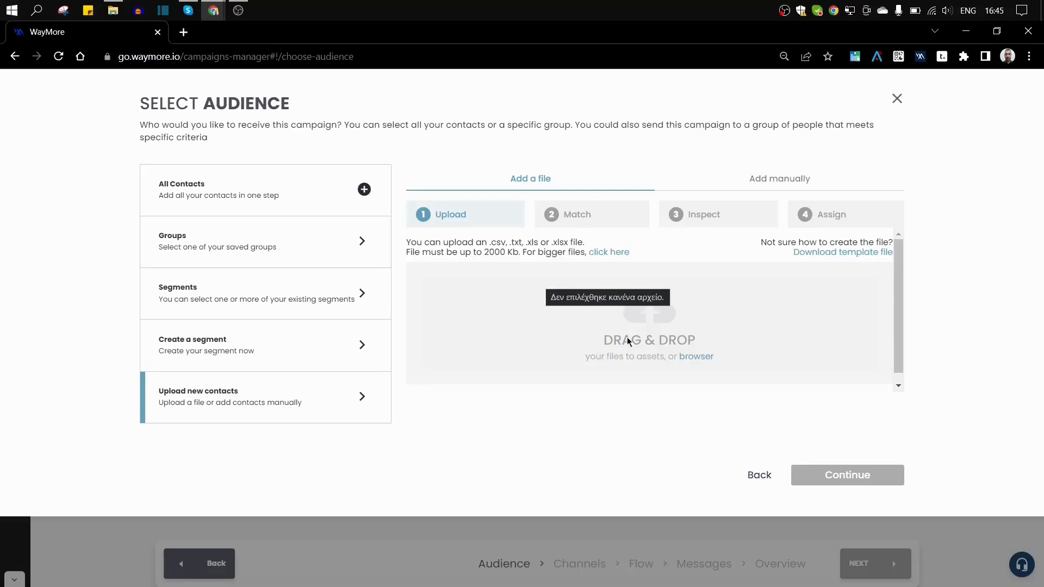
pyautogui.click(696, 354)
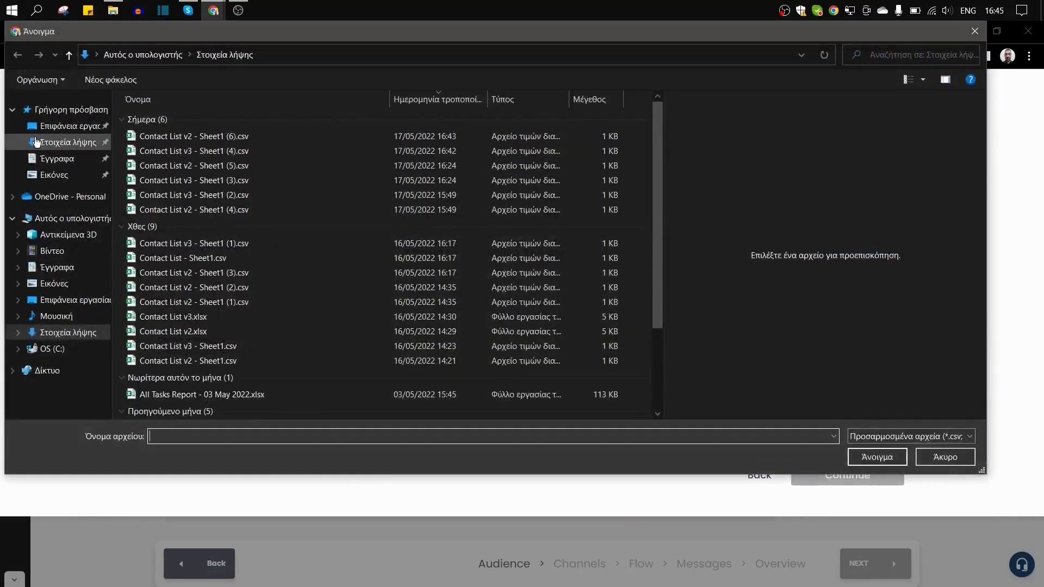
# Step: Upload Contact List v2 - Sheet1 (6).csv from Downloads and continue to column matching
pyautogui.click(211, 136)
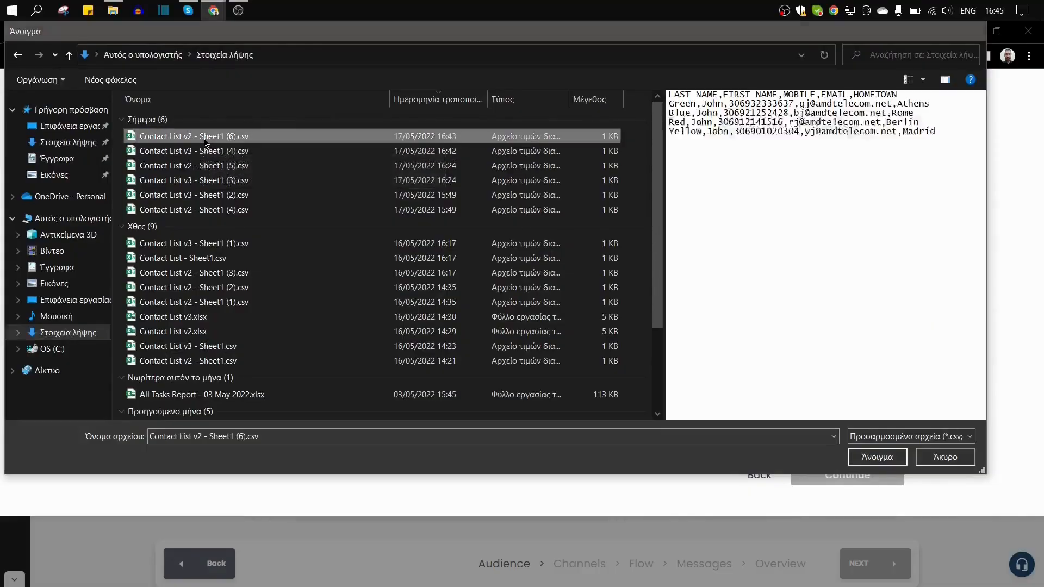
pyautogui.doubleClick(211, 136)
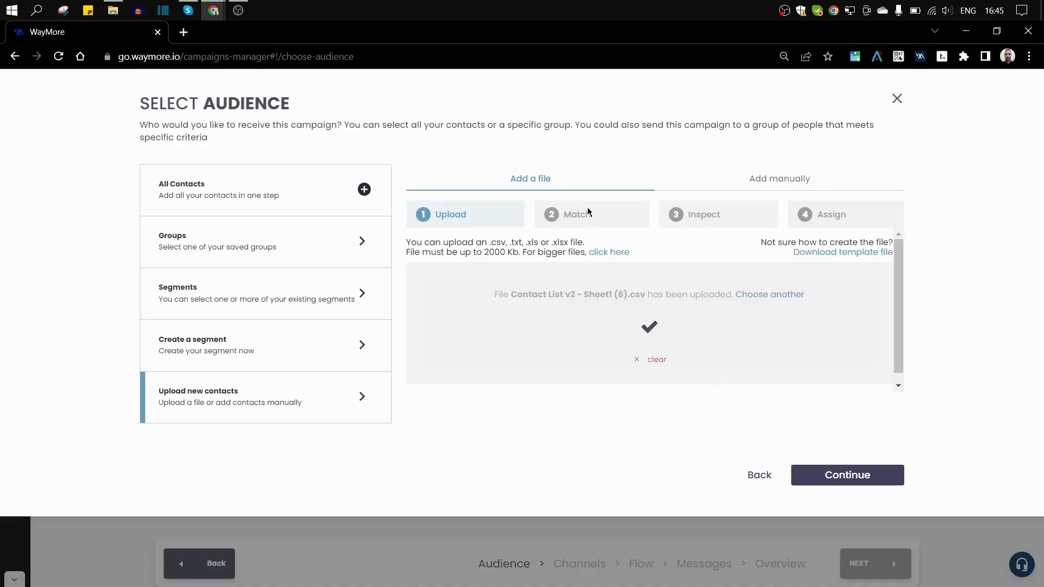
pyautogui.click(816, 480)
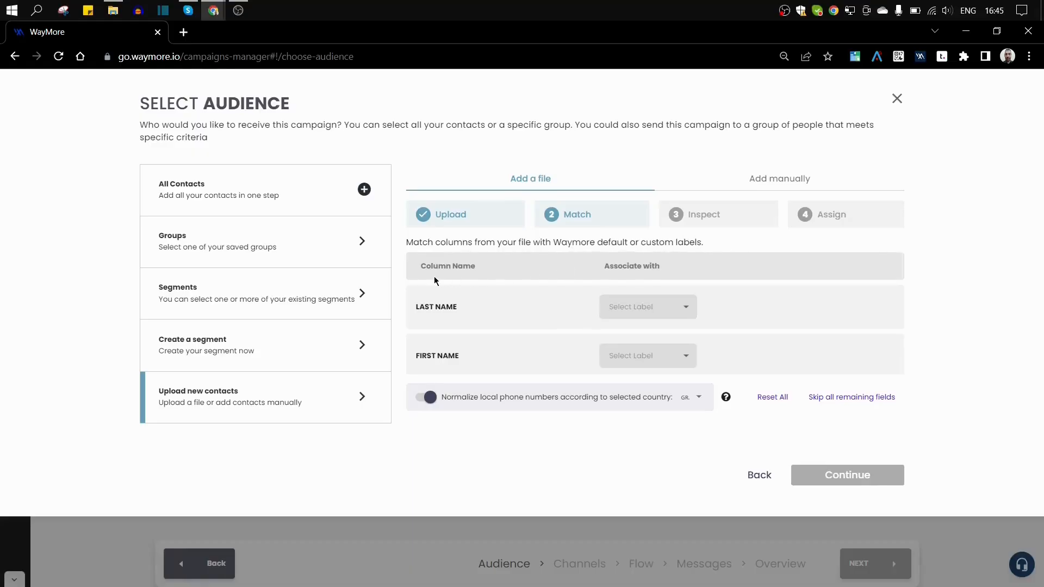
# Step: Review the file's LAST NAME, FIRST NAME, MOBILE, EMAIL and HOMETOWN columns on the Match step
pyautogui.moveTo(420, 265); pyautogui.dragTo(471, 269)
pyautogui.click(443, 285)
pyautogui.scroll(-2, 445, 353)
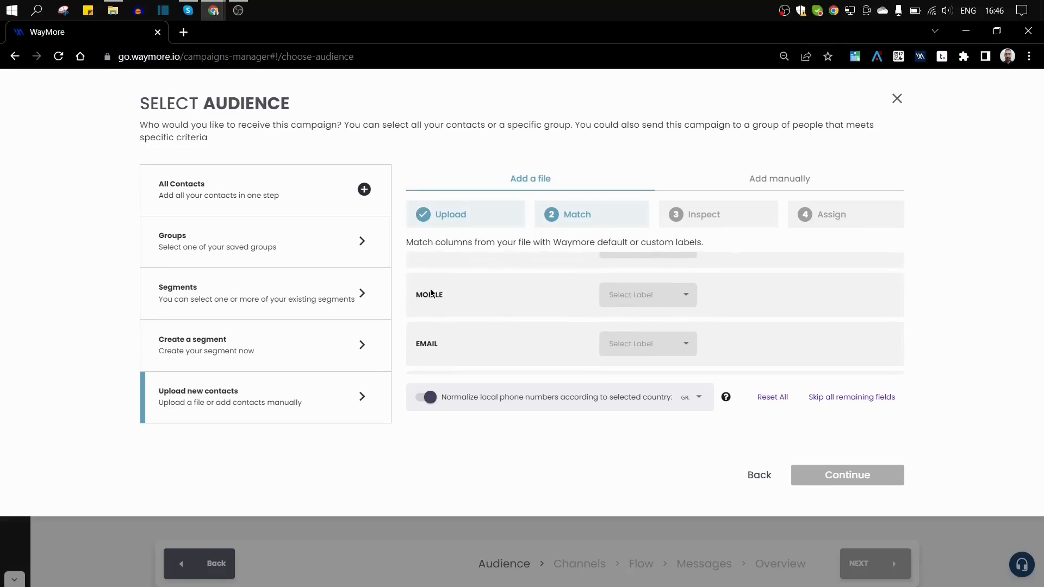
pyautogui.scroll(-1, 434, 341)
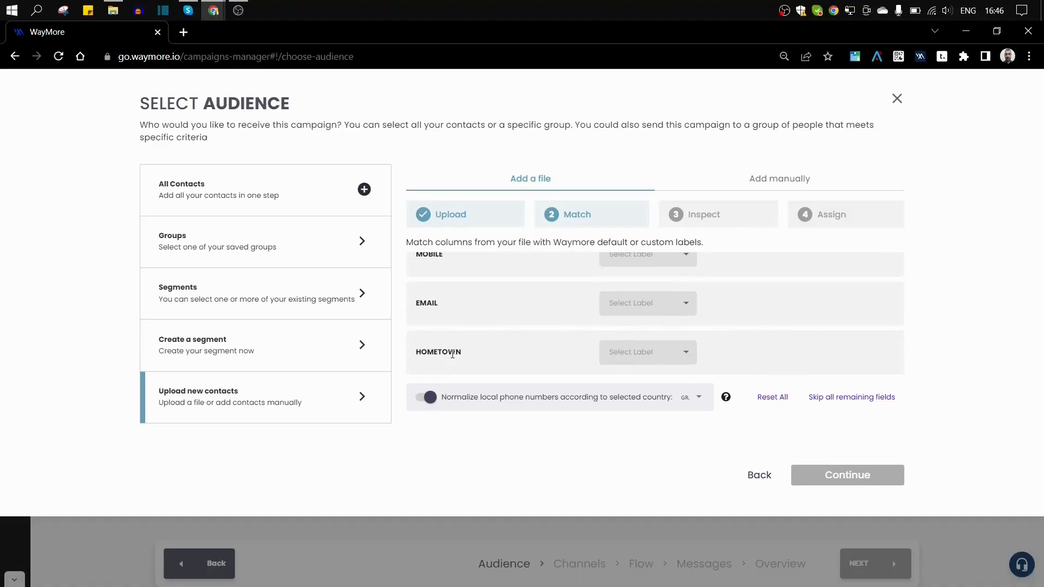
pyautogui.scroll(3, 481, 348)
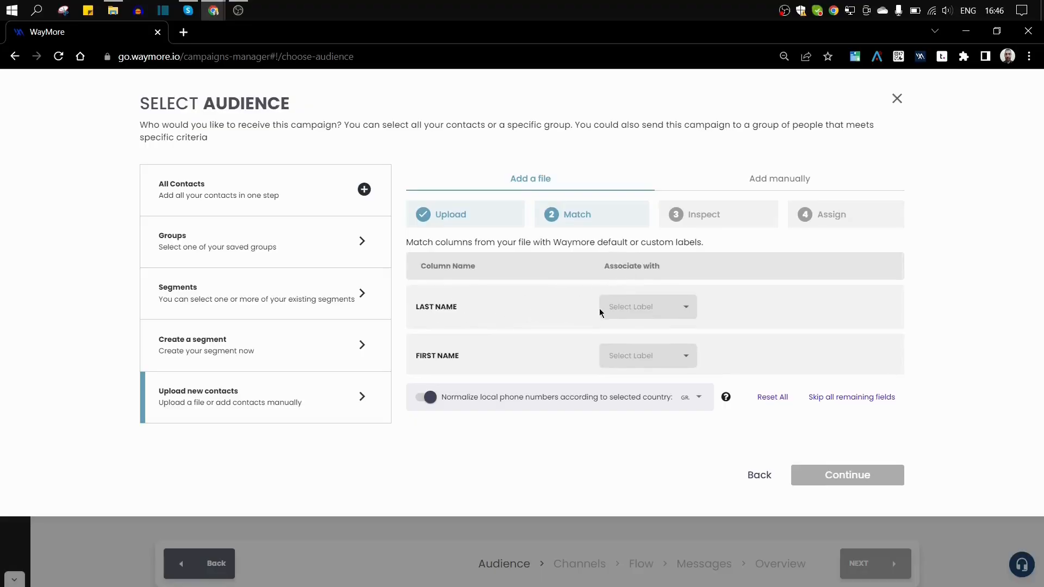
pyautogui.click(690, 307)
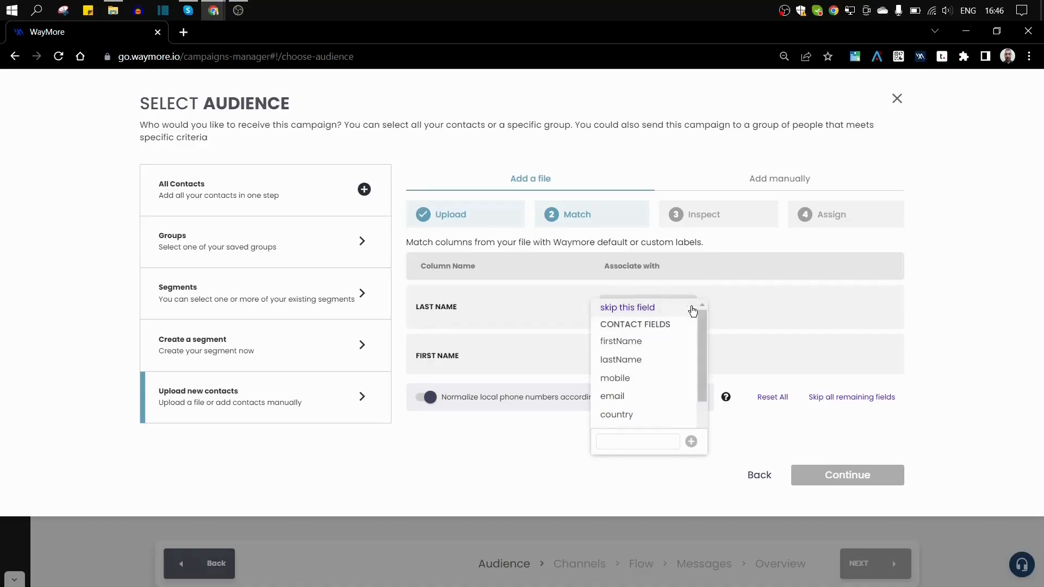
# Step: Match LAST NAME to lastName and FIRST NAME to firstName
pyautogui.click(621, 361)
pyautogui.click(676, 361)
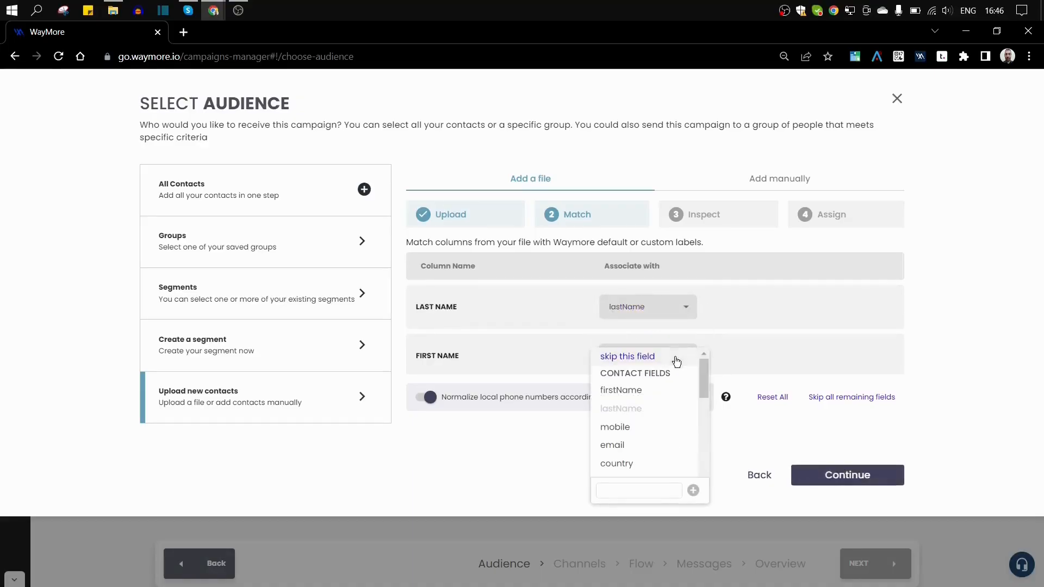
pyautogui.click(635, 389)
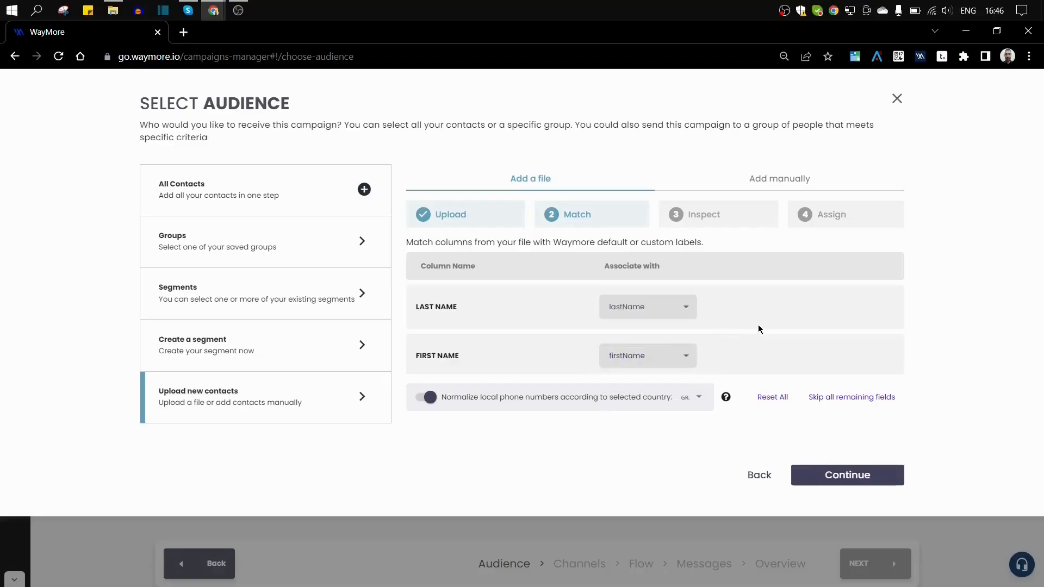
pyautogui.scroll(-3, 755, 329)
# Step: Match MOBILE to the mobile label, keeping it used for both SMS and Viber
pyautogui.click(642, 298)
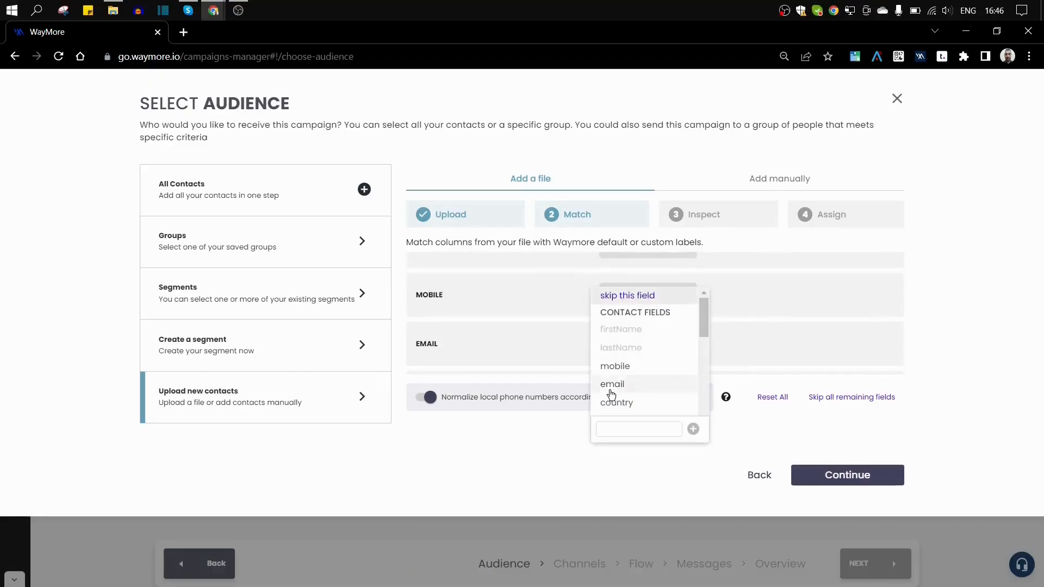
pyautogui.click(615, 366)
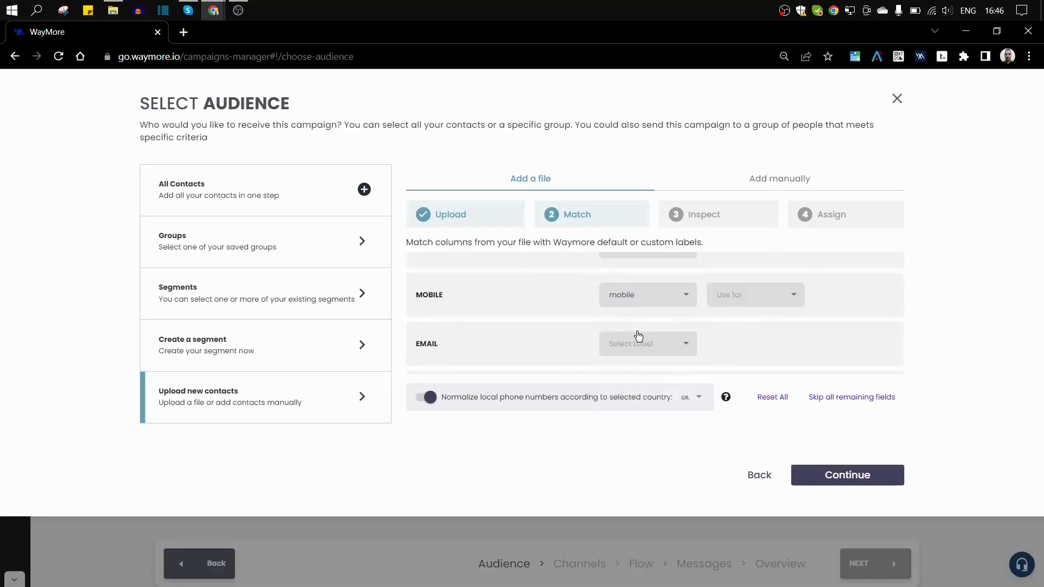
pyautogui.click(728, 296)
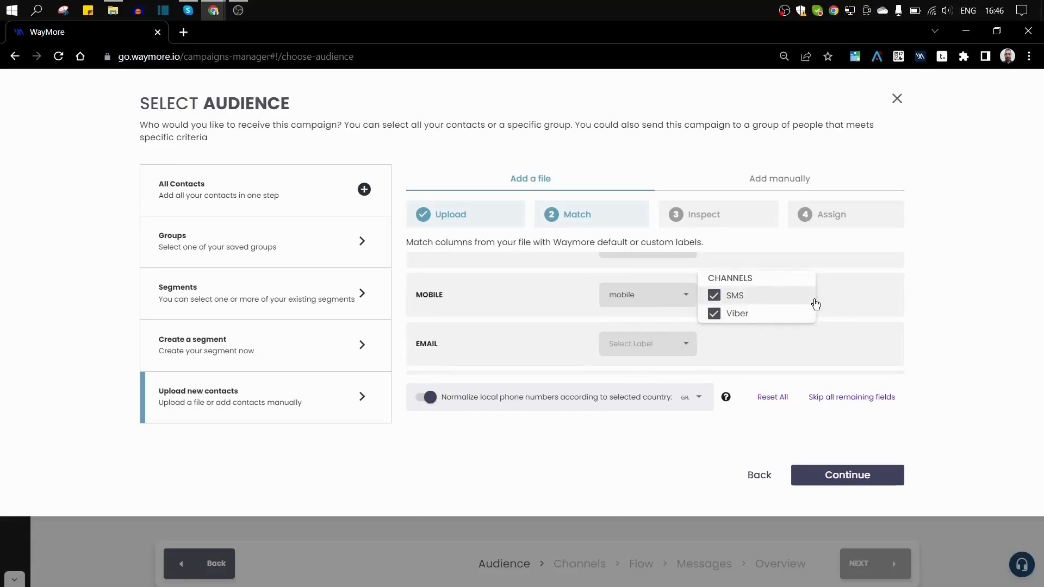
pyautogui.click(715, 296)
pyautogui.click(714, 315)
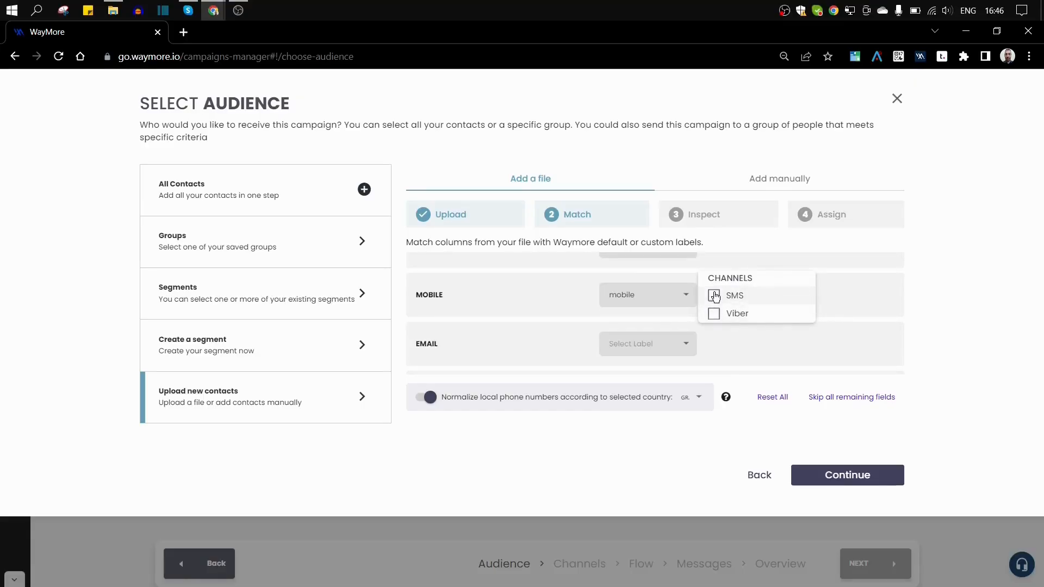
pyautogui.click(714, 296)
pyautogui.click(714, 313)
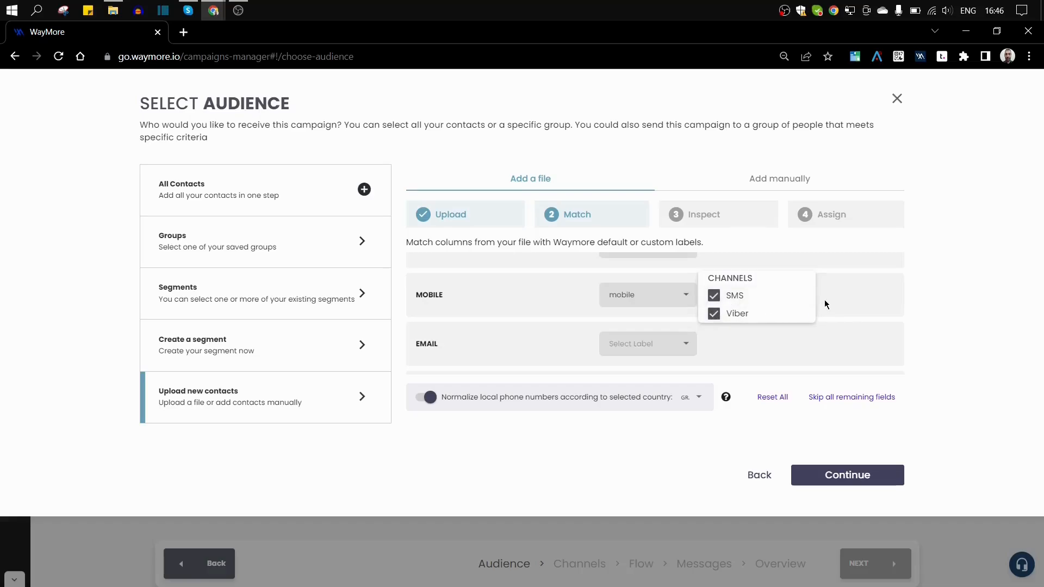
pyautogui.click(795, 303)
# Step: Match the EMAIL column to the email label
pyautogui.click(646, 344)
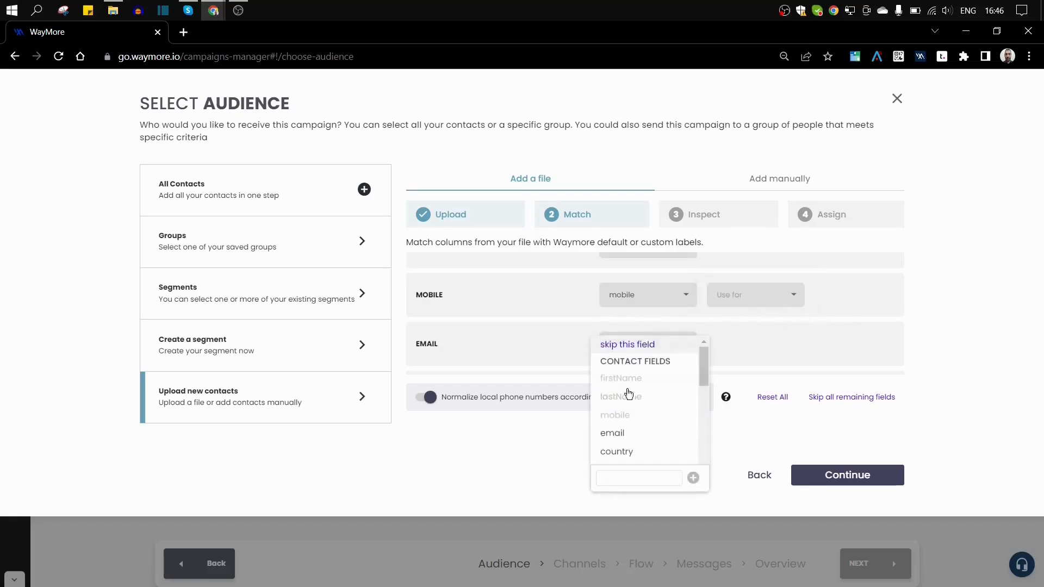
pyautogui.click(614, 433)
pyautogui.scroll(-1, 723, 337)
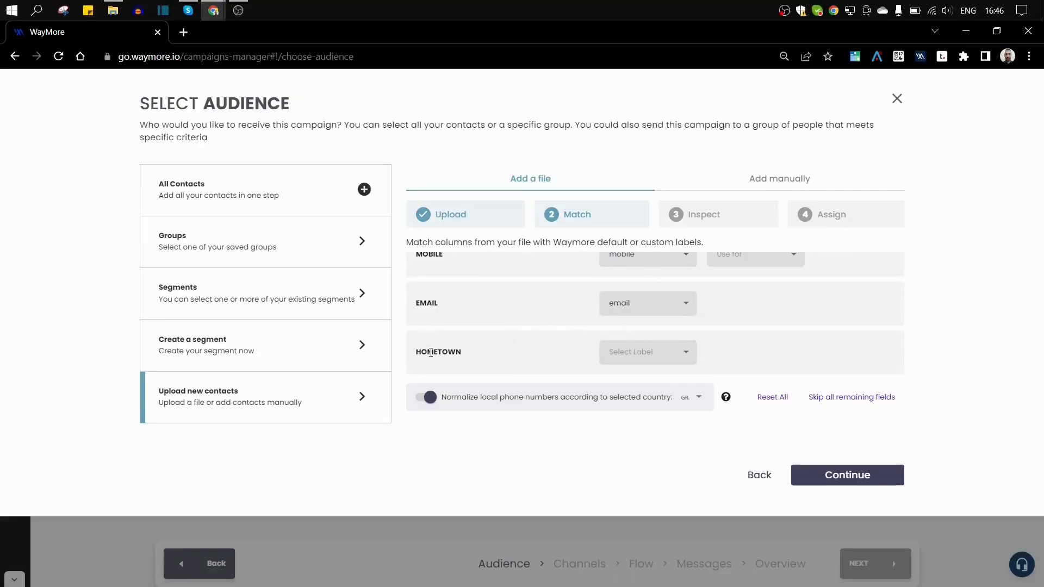
pyautogui.click(684, 353)
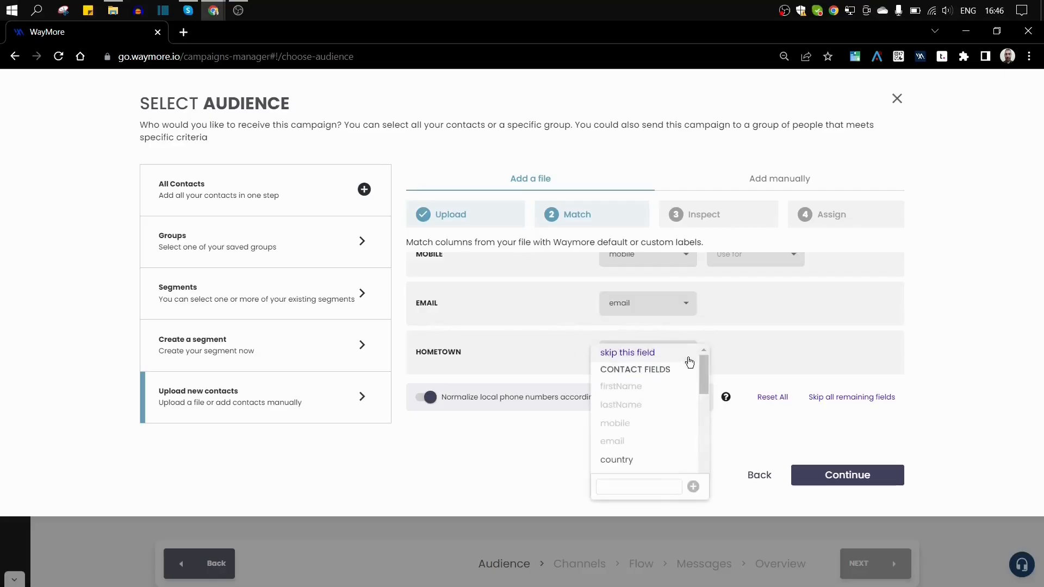
# Step: Create a custom Hometown label of type Text for the HOMETOWN column
pyautogui.moveTo(703, 368); pyautogui.dragTo(706, 469)
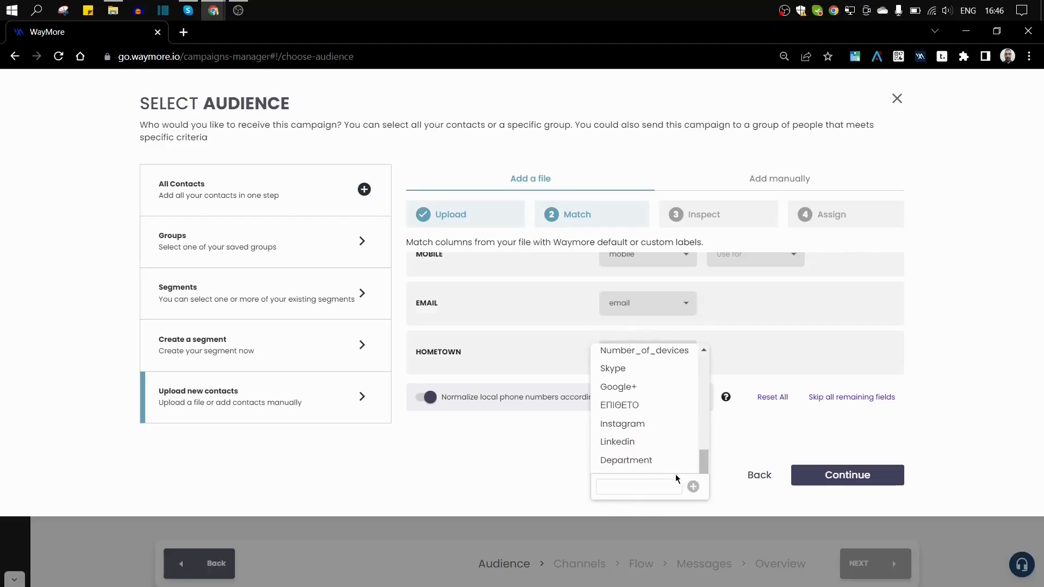
pyautogui.click(625, 488)
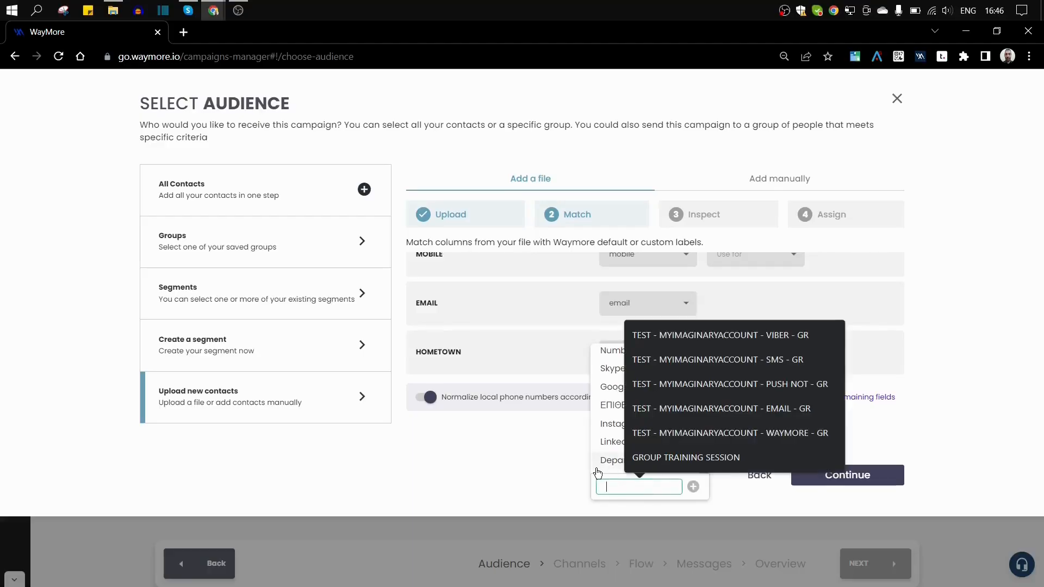
pyautogui.write('Ho')
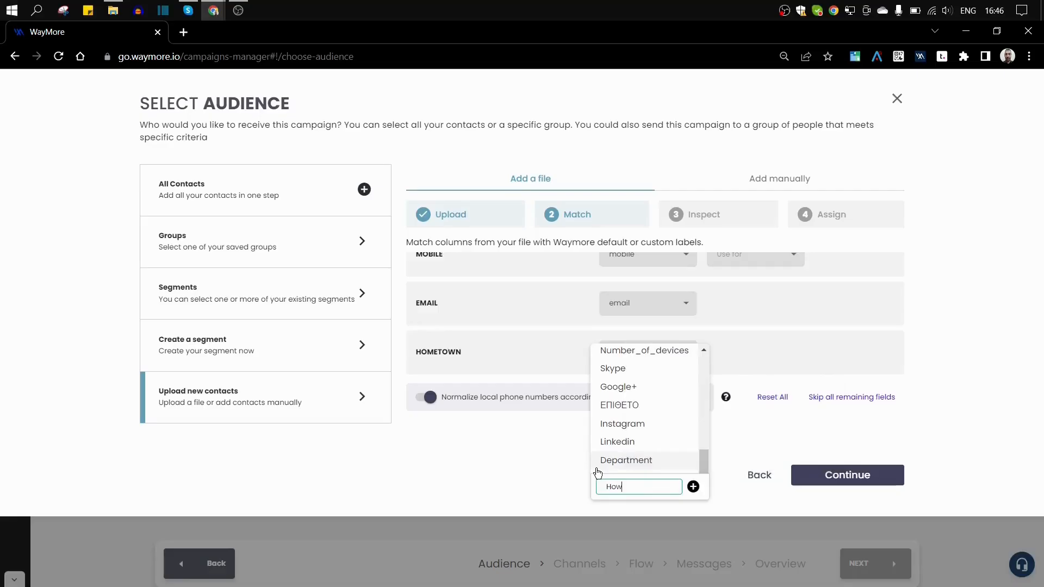
pyautogui.write('w=m')
pyautogui.press('BackSpace')
pyautogui.press('BackSpace')
pyautogui.press('BackSpace')
pyautogui.write('wn')
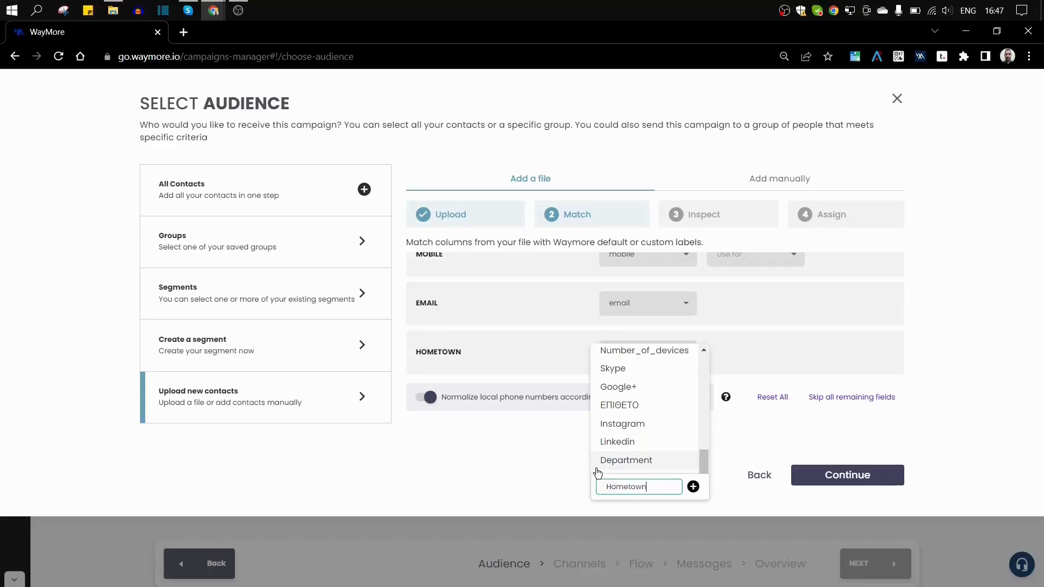
pyautogui.click(694, 488)
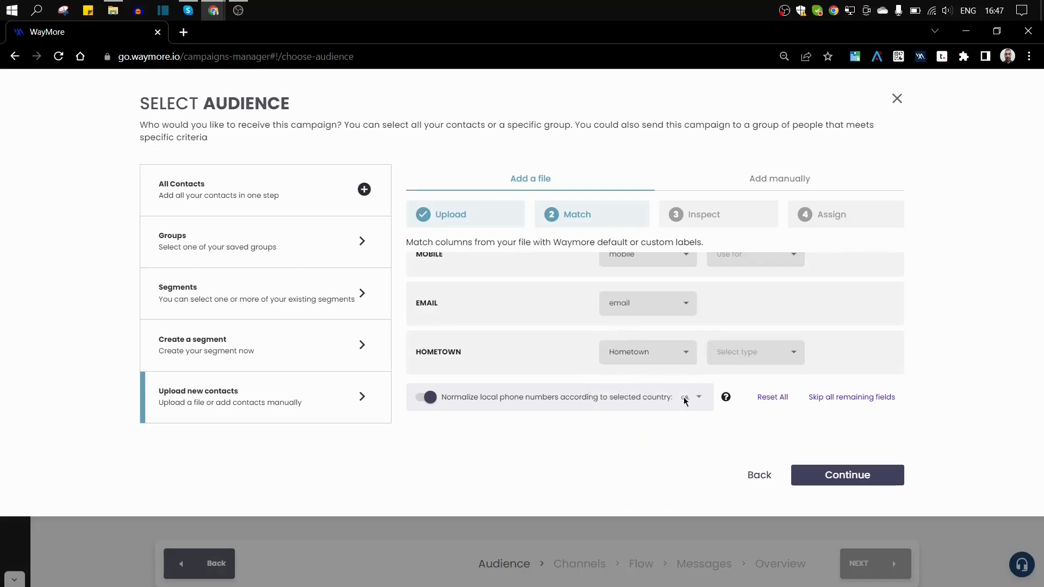
pyautogui.click(746, 353)
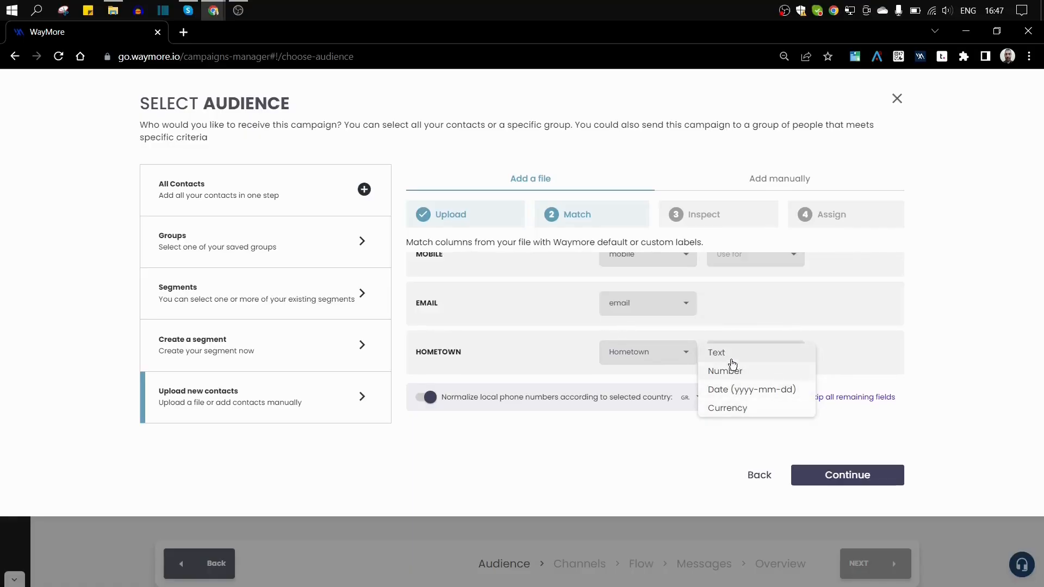
pyautogui.click(729, 357)
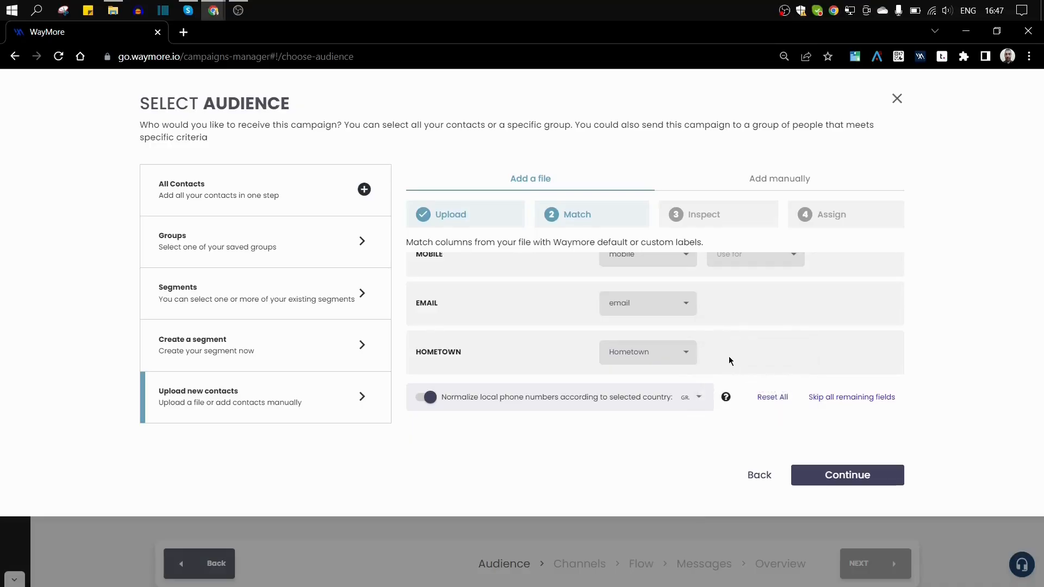
# Step: Normalise local phone numbers to Greece (GR), leaving normalization switched on
pyautogui.scroll(2, 729, 357)
pyautogui.scroll(-2, 675, 294)
pyautogui.click(701, 398)
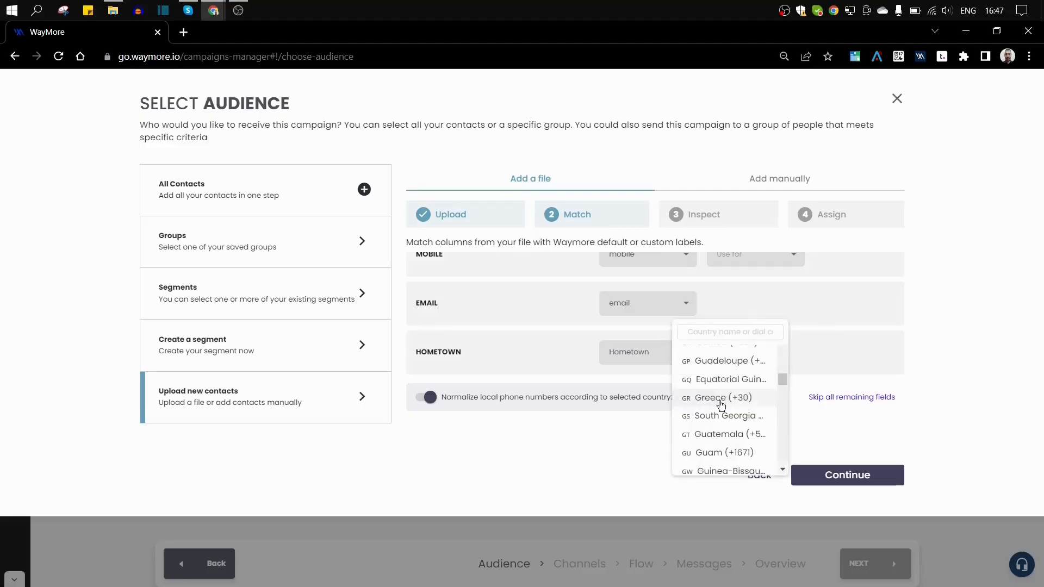
pyautogui.click(640, 426)
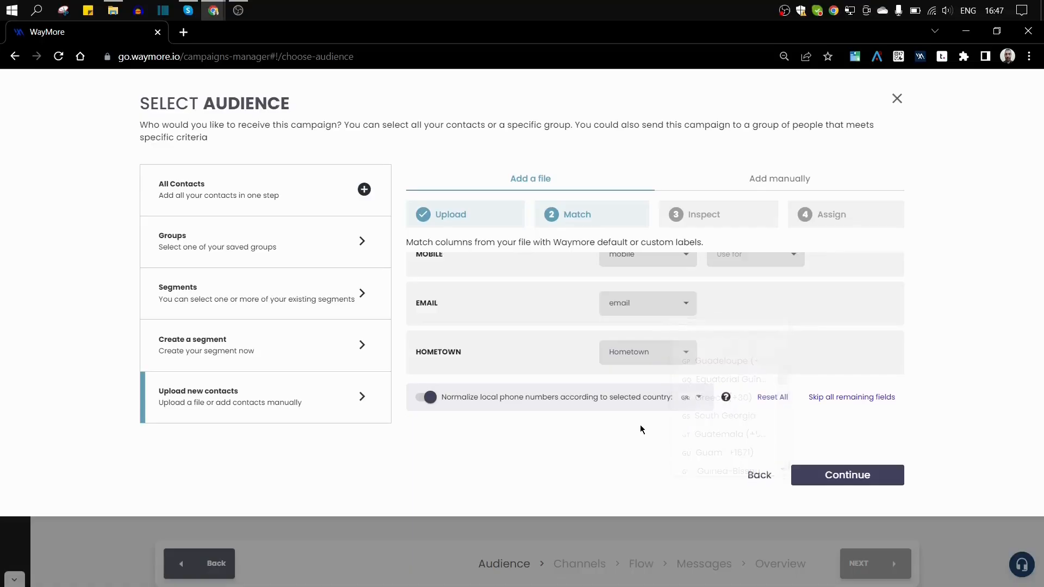
pyautogui.click(428, 398)
pyautogui.click(429, 398)
# Step: Run the inspection (4 valid, 0 duplicates, 0 invalid) and continue to group assignment
pyautogui.click(817, 474)
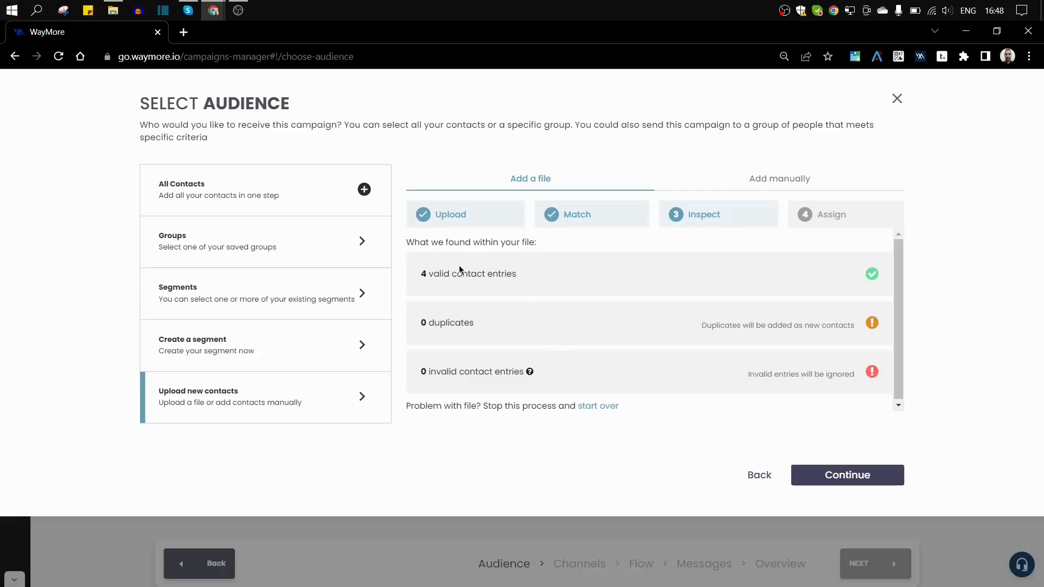
pyautogui.click(841, 475)
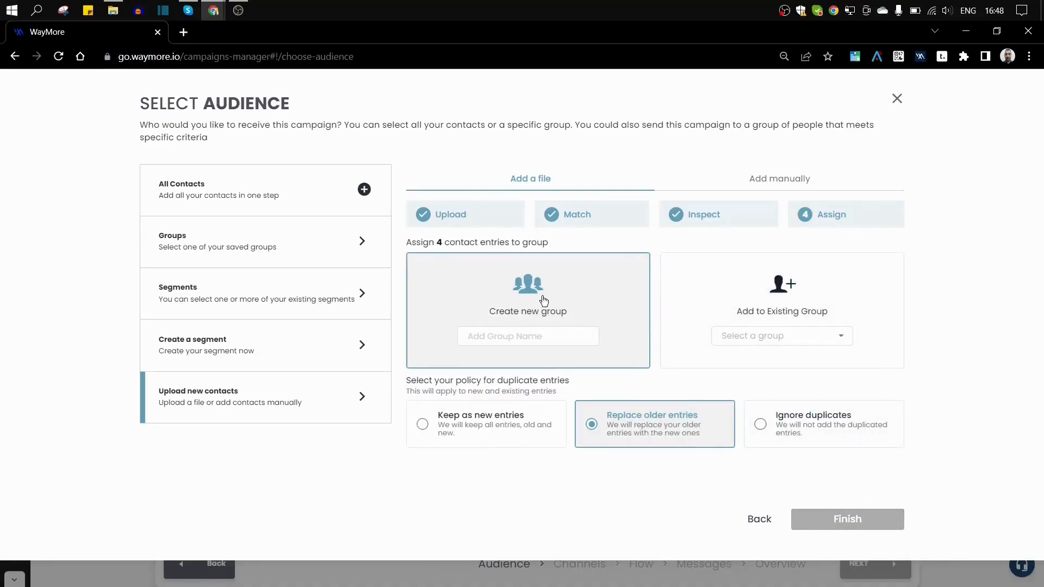
# Step: Look over the existing groups, then name a new group 'New' for the 4 contacts
pyautogui.click(520, 333)
pyautogui.click(502, 336)
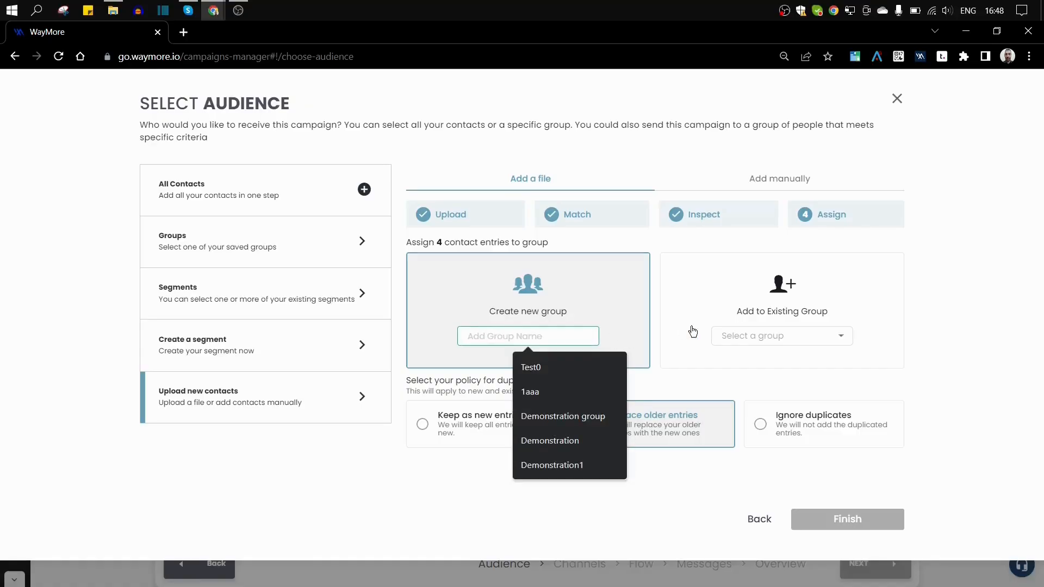
pyautogui.click(870, 318)
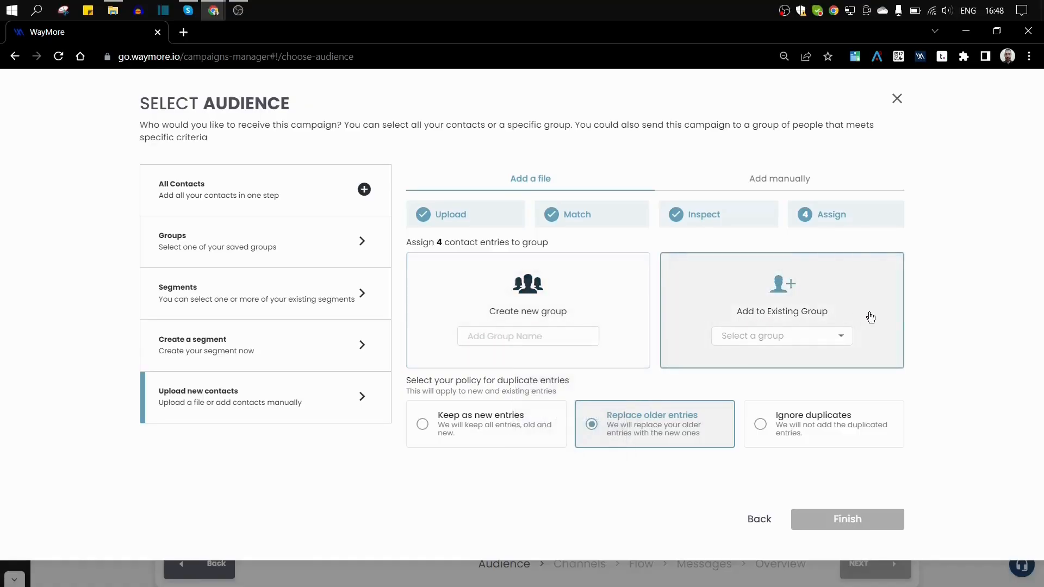
pyautogui.click(824, 342)
pyautogui.scroll(-1, 769, 438)
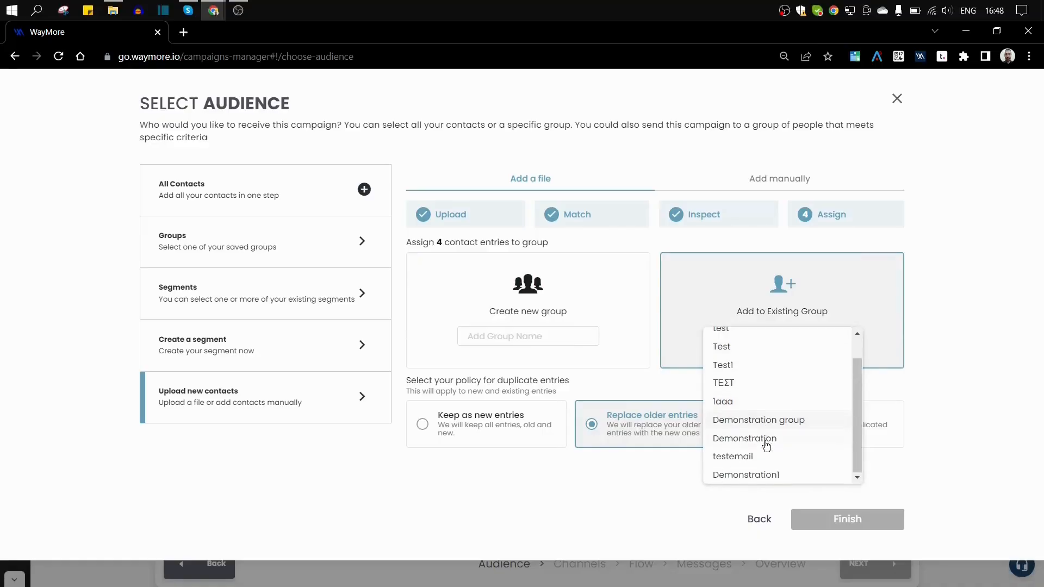
pyautogui.scroll(1, 769, 438)
pyautogui.click(948, 345)
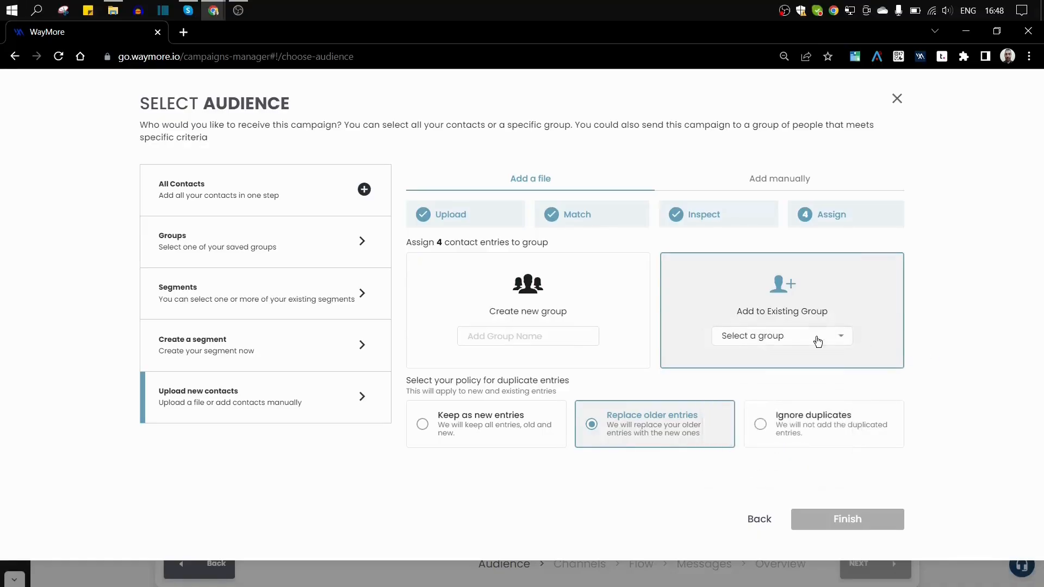
pyautogui.click(515, 336)
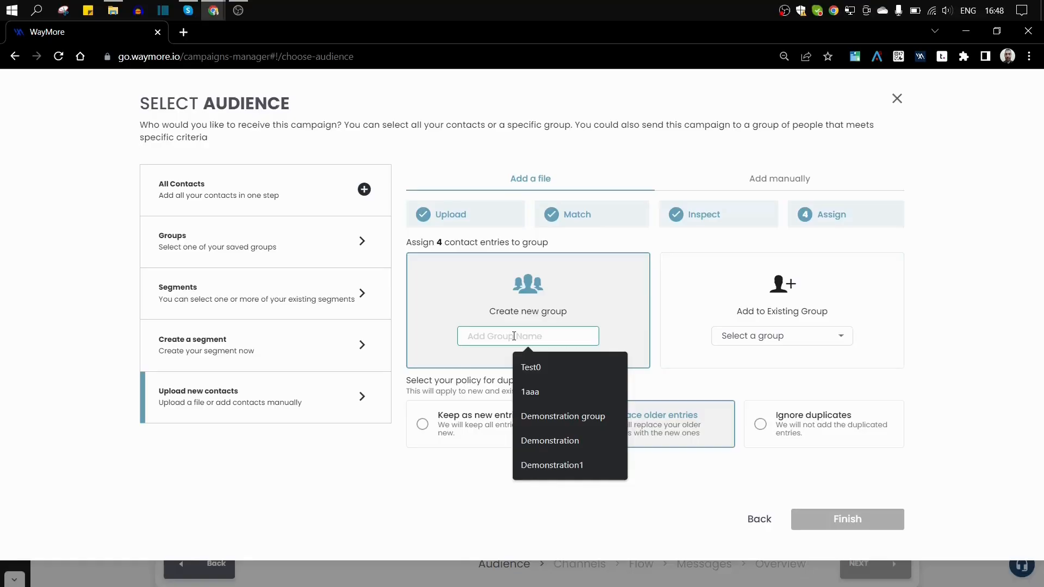
pyautogui.write('New')
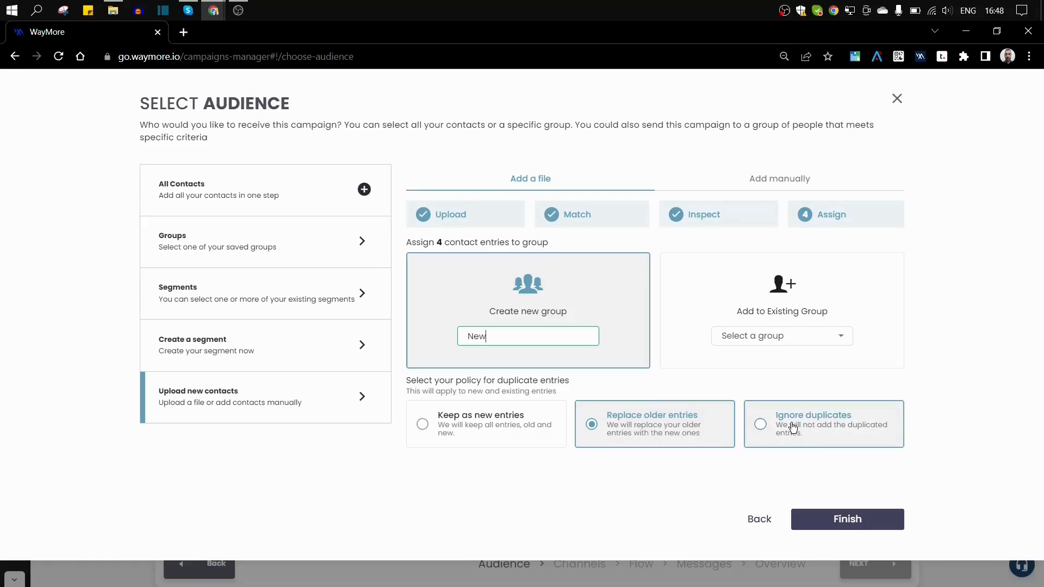
# Step: Finish creating the New group, remove it from the audience, and reopen Upload new contacts
pyautogui.click(830, 523)
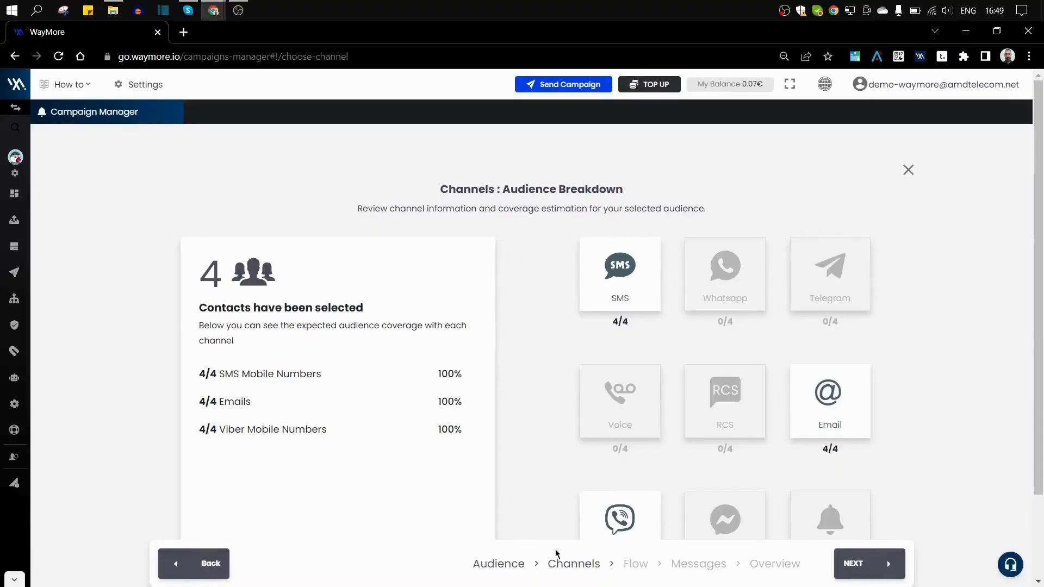
pyautogui.click(509, 567)
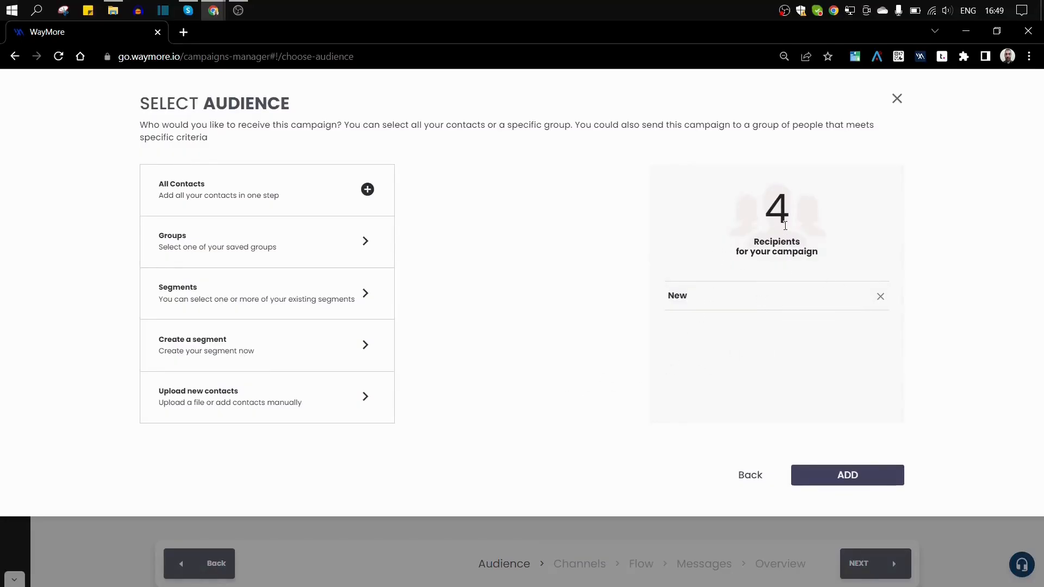
pyautogui.click(881, 298)
pyautogui.click(365, 395)
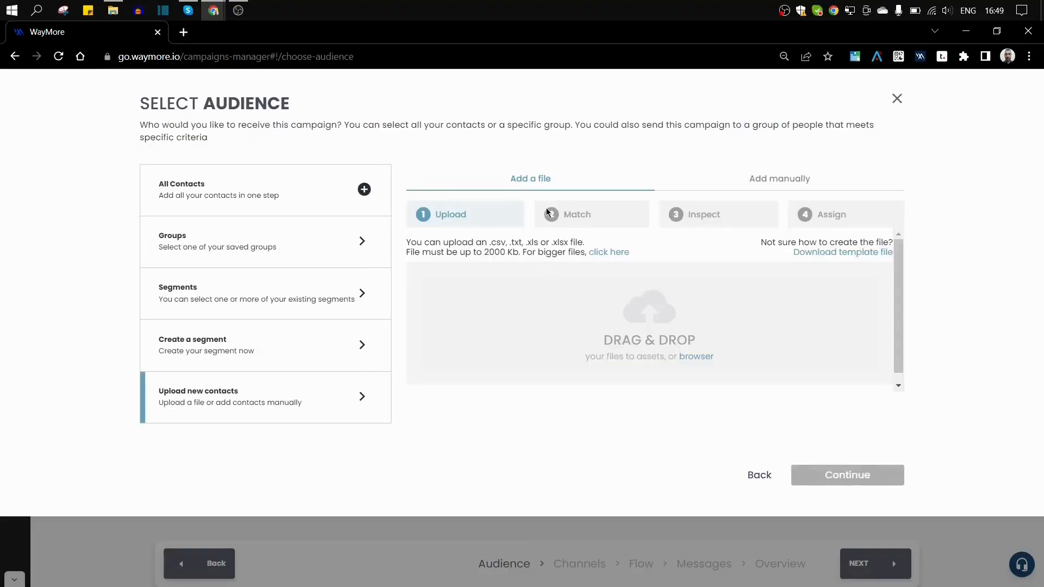
# Step: In the Add manually tab, set the labels line to FirstName,LastName,Mobile,email
pyautogui.click(802, 182)
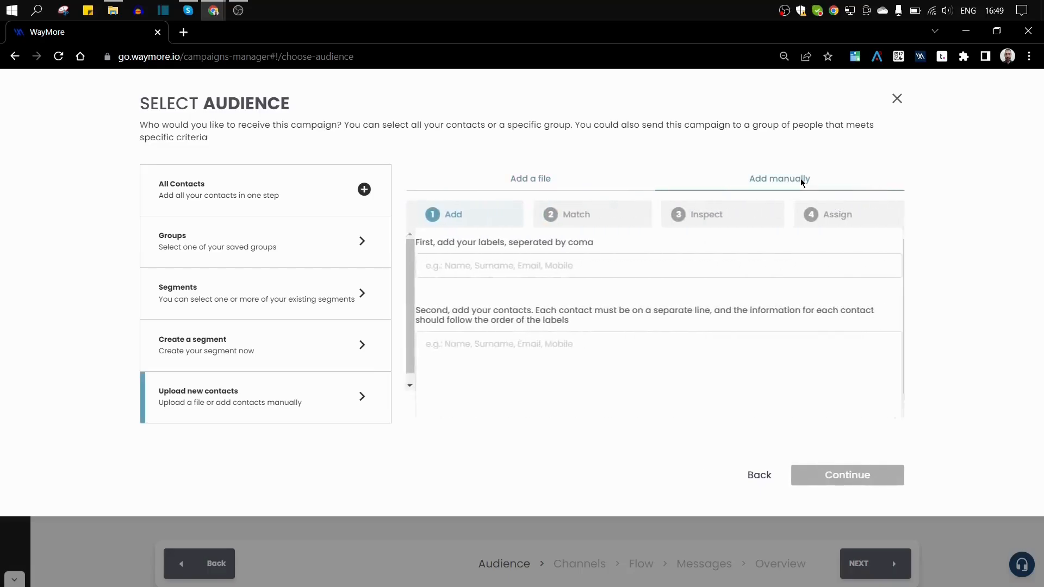
pyautogui.click(547, 272)
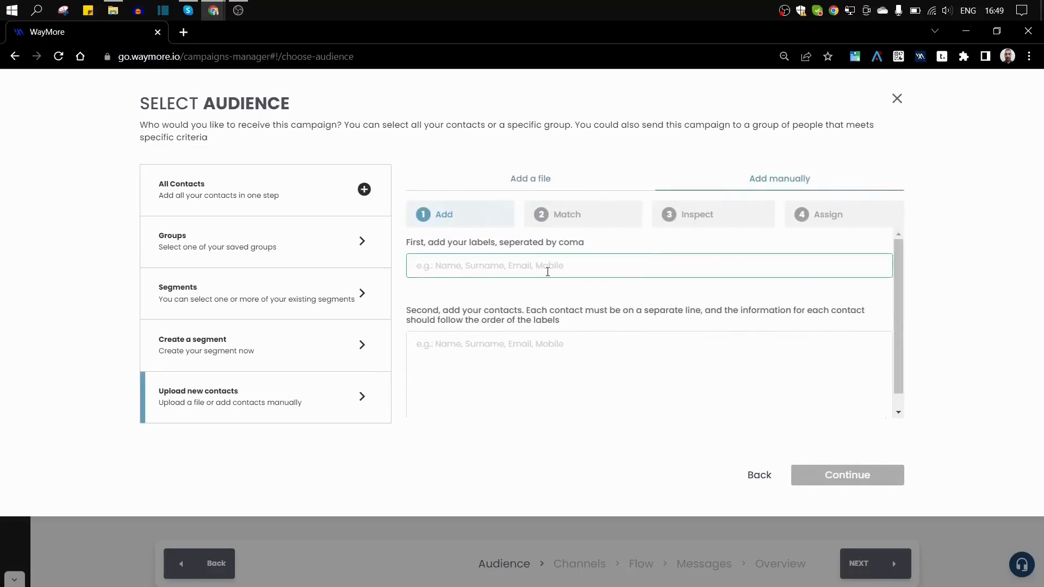
pyautogui.click(588, 267)
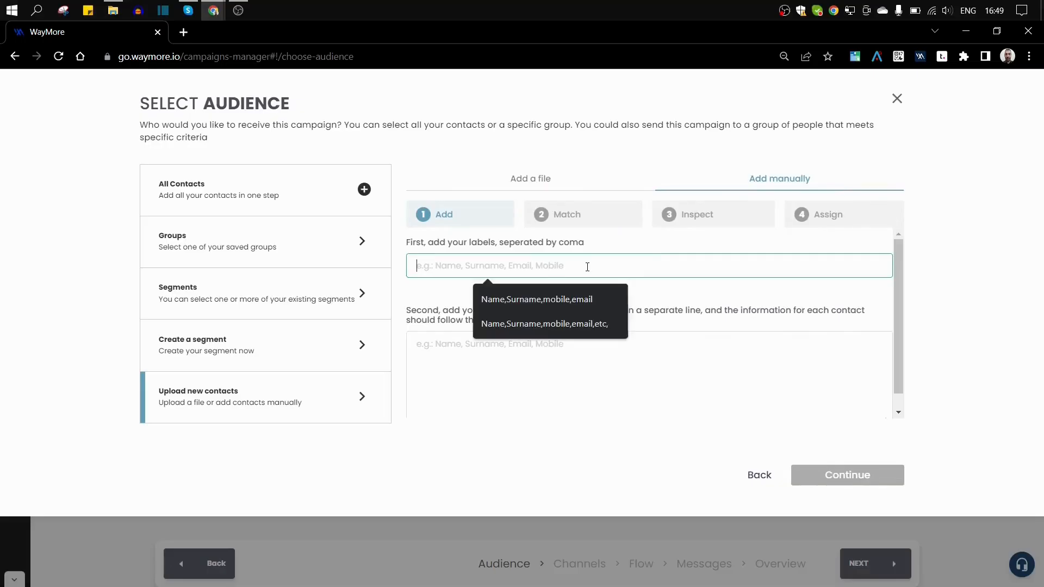
pyautogui.write('Name')
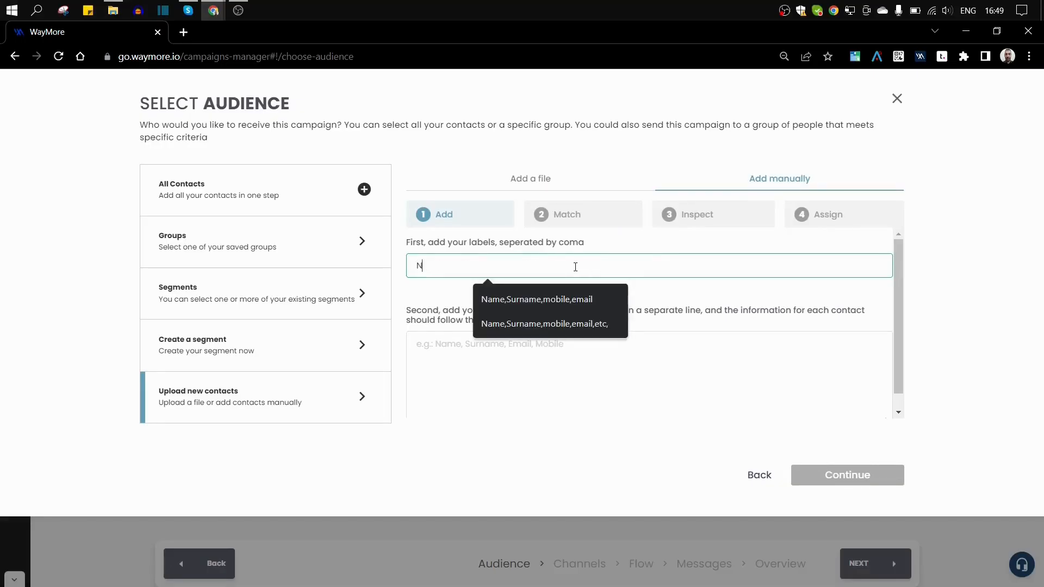
pyautogui.press('BackSpace')
pyautogui.press('BackSpace')
pyautogui.press('BackSpace')
pyautogui.press('BackSpace')
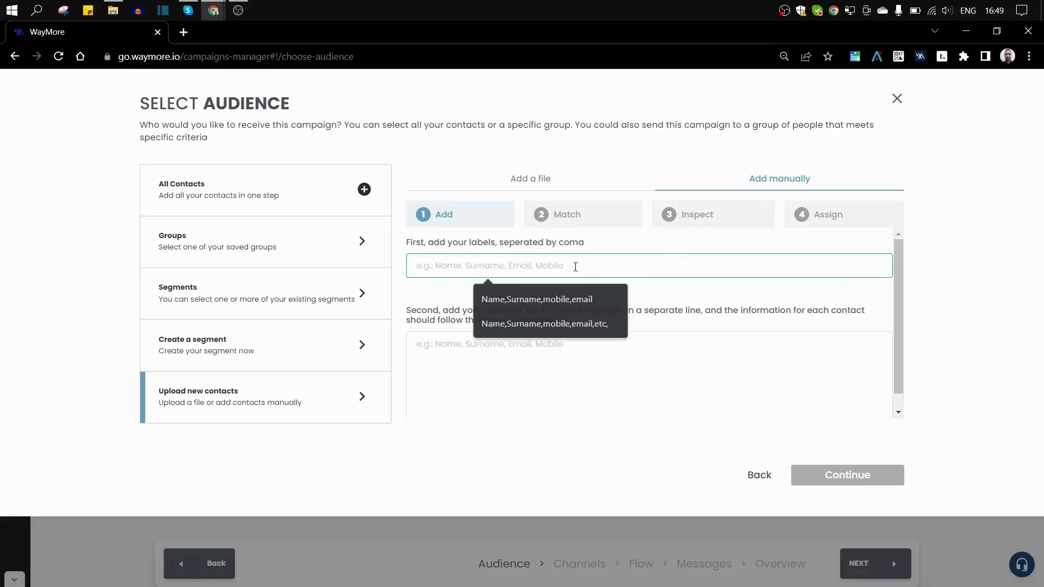
pyautogui.write('F')
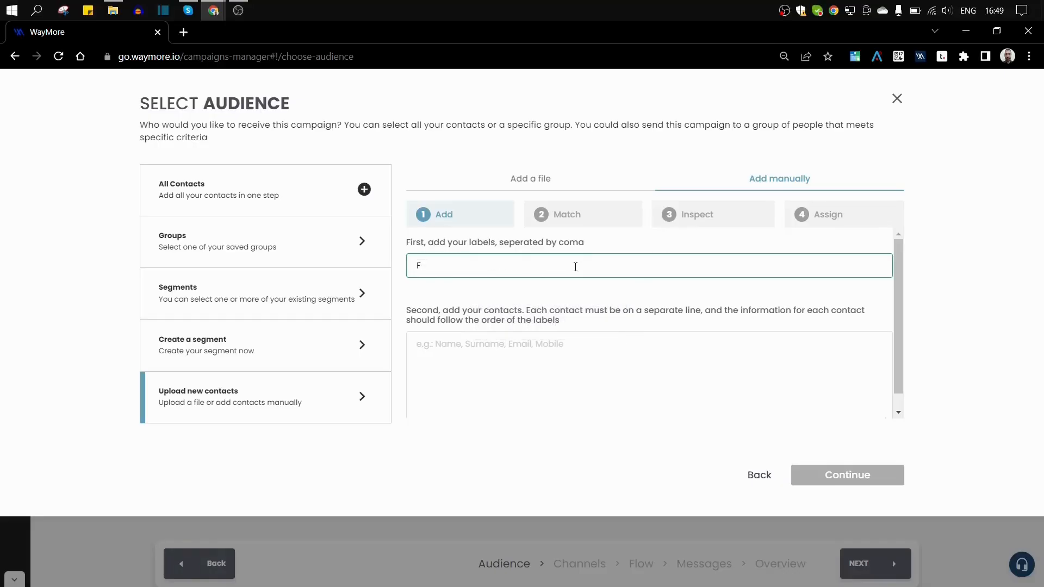
pyautogui.write('irstName,S')
pyautogui.press('BackSpace')
pyautogui.write('LastName,Mobile,email')
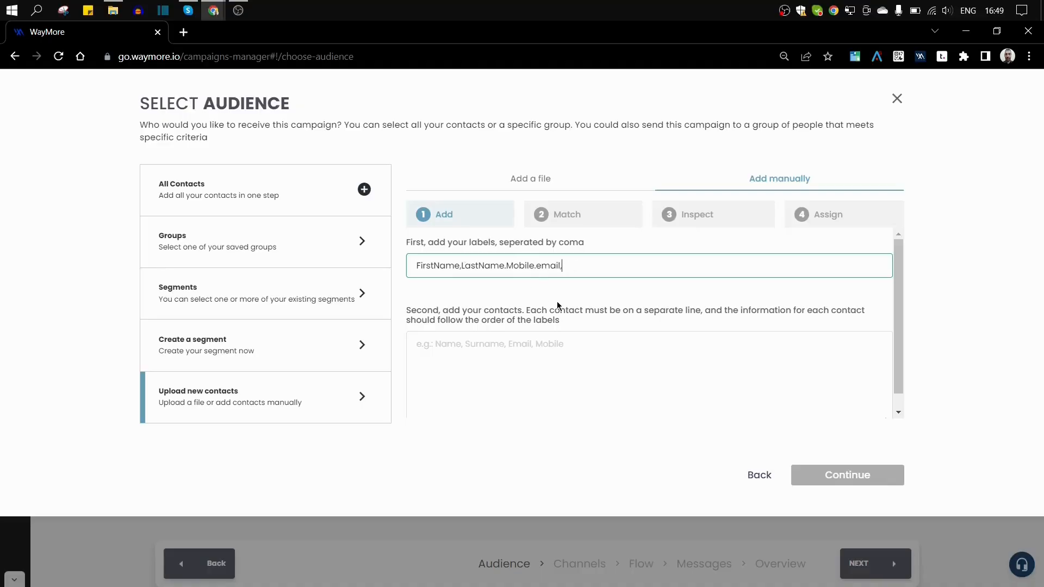
pyautogui.click(512, 346)
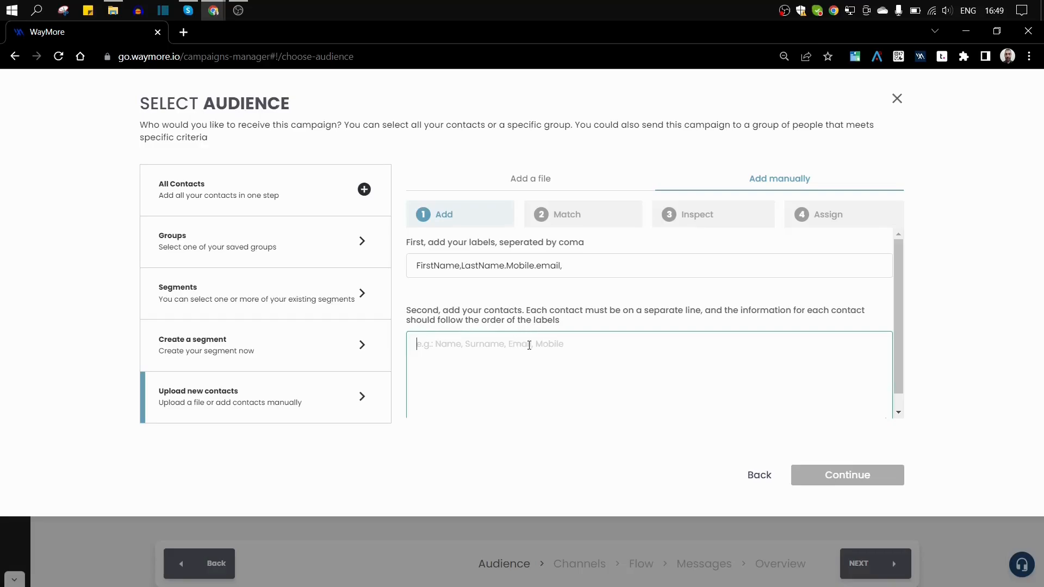
# Step: Type one comma-separated contact line with the contact's first name, last name, mobile number and e-mail
pyautogui.write('Joh')
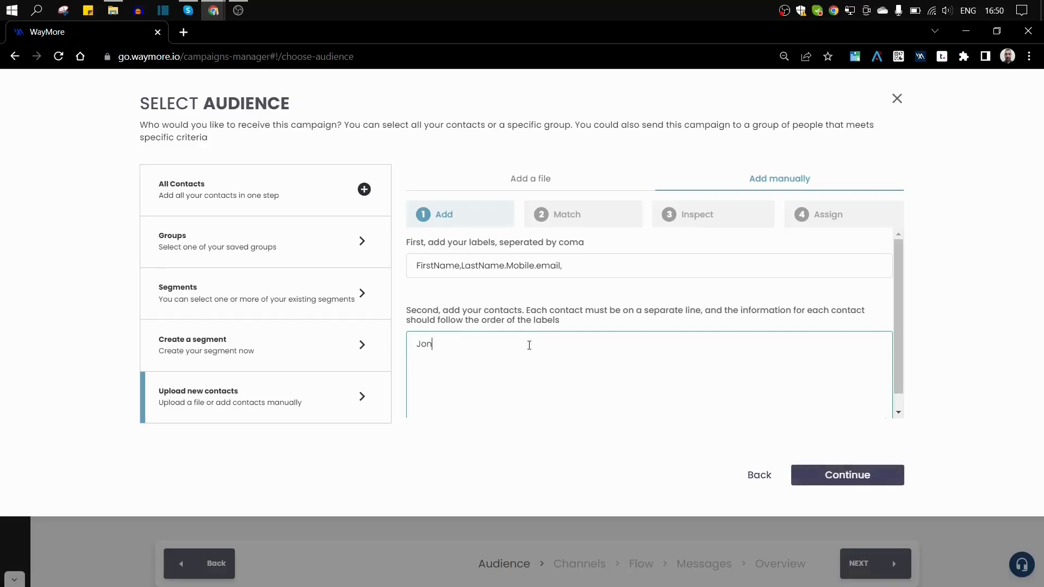
pyautogui.press('BackSpace')
pyautogui.write('hn,Smith,69010203')
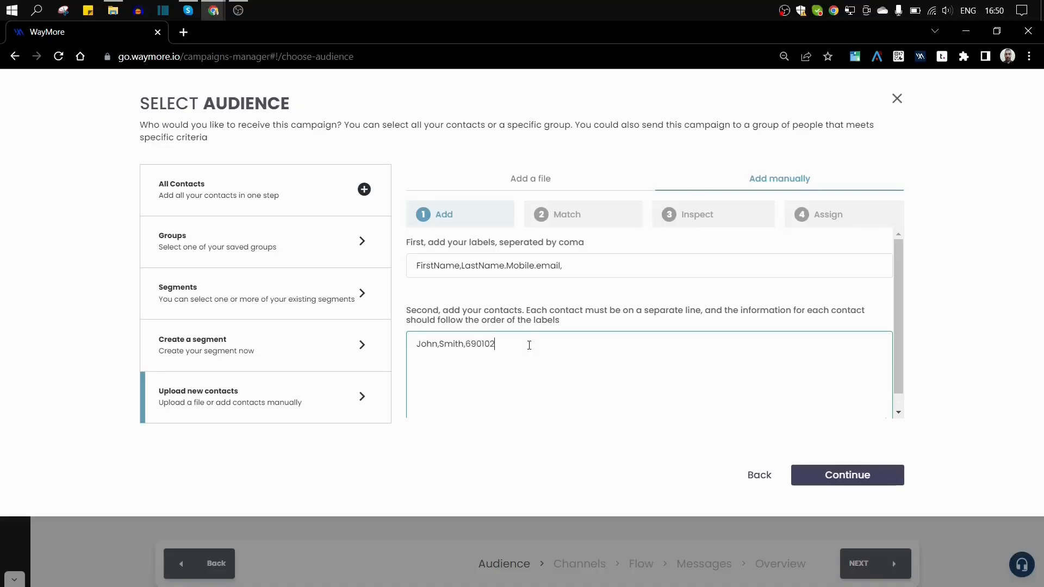
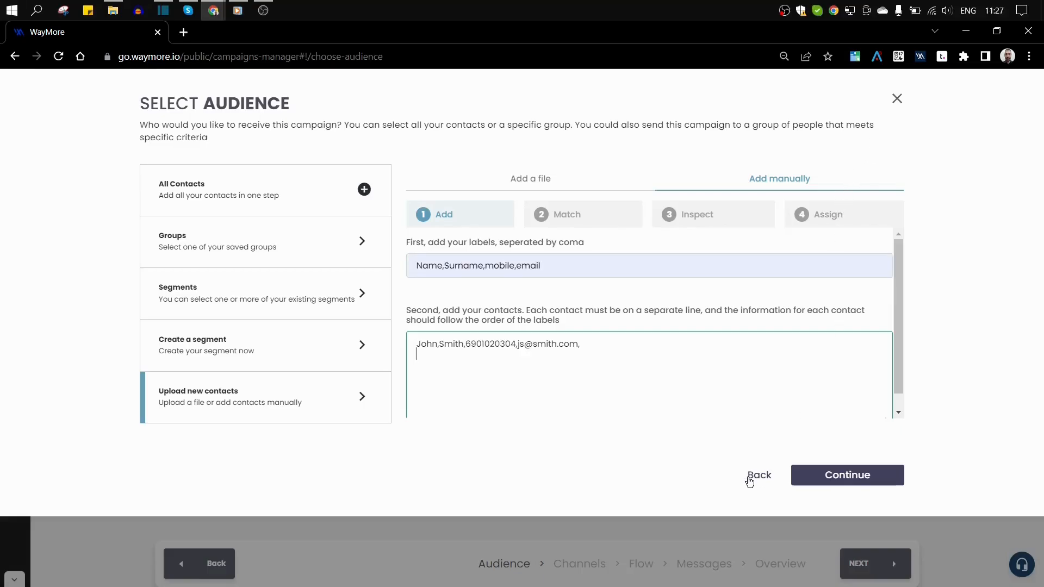
# Step: Show the Groups panel and view the saved-group list, closing it without picking a group
pyautogui.click(234, 243)
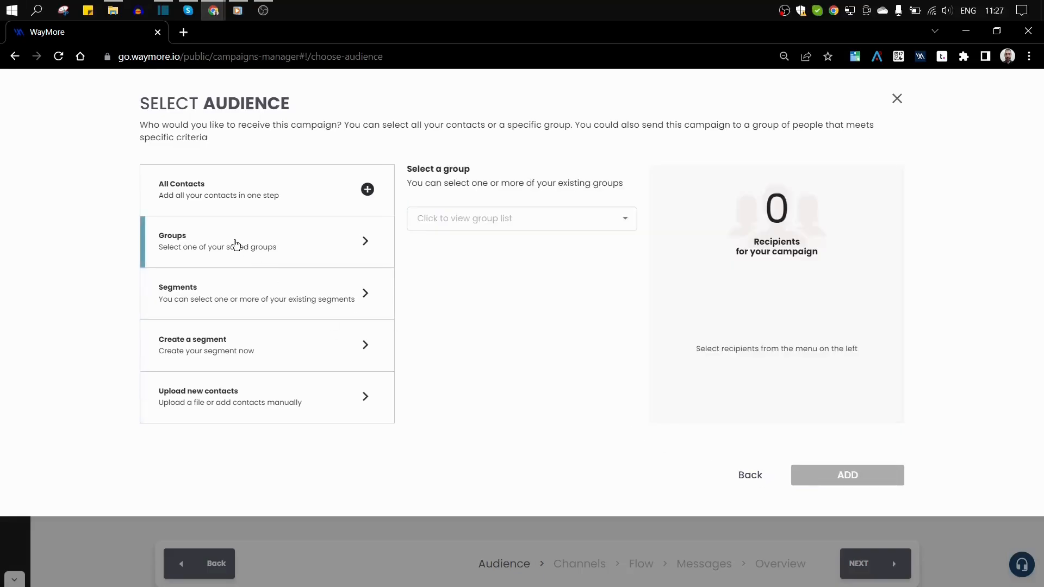
pyautogui.click(462, 226)
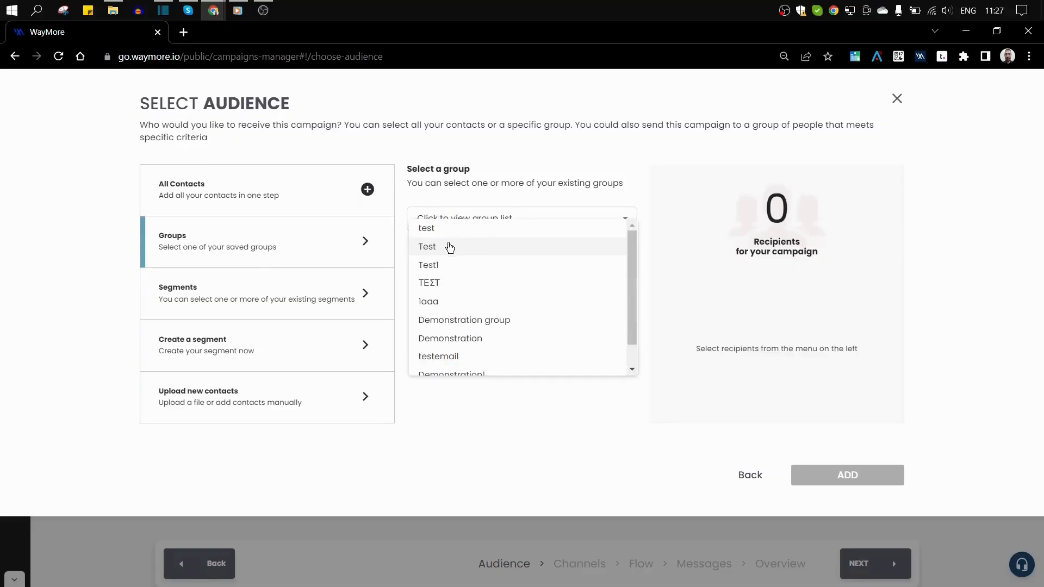
pyautogui.click(298, 254)
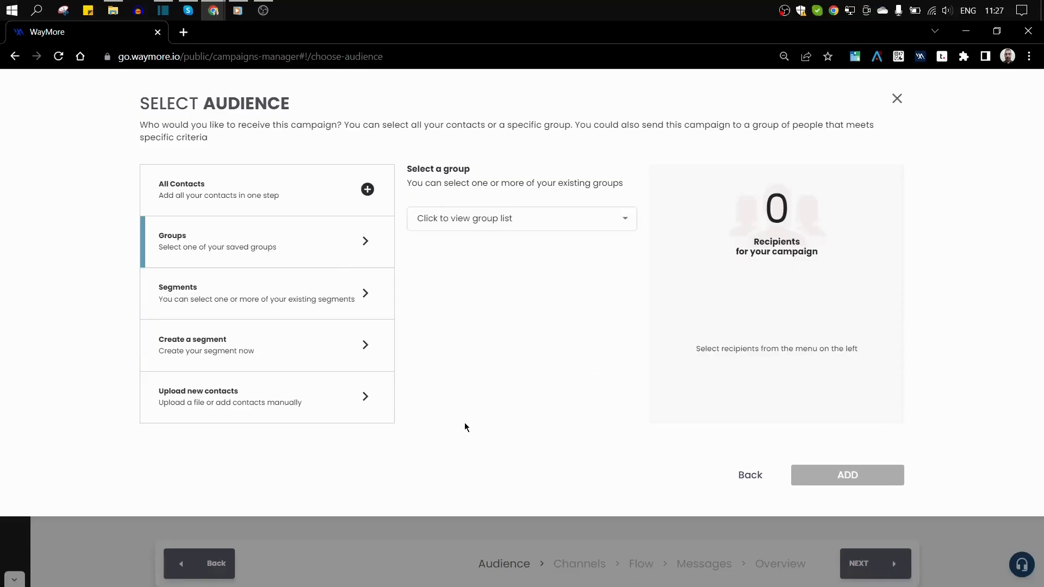